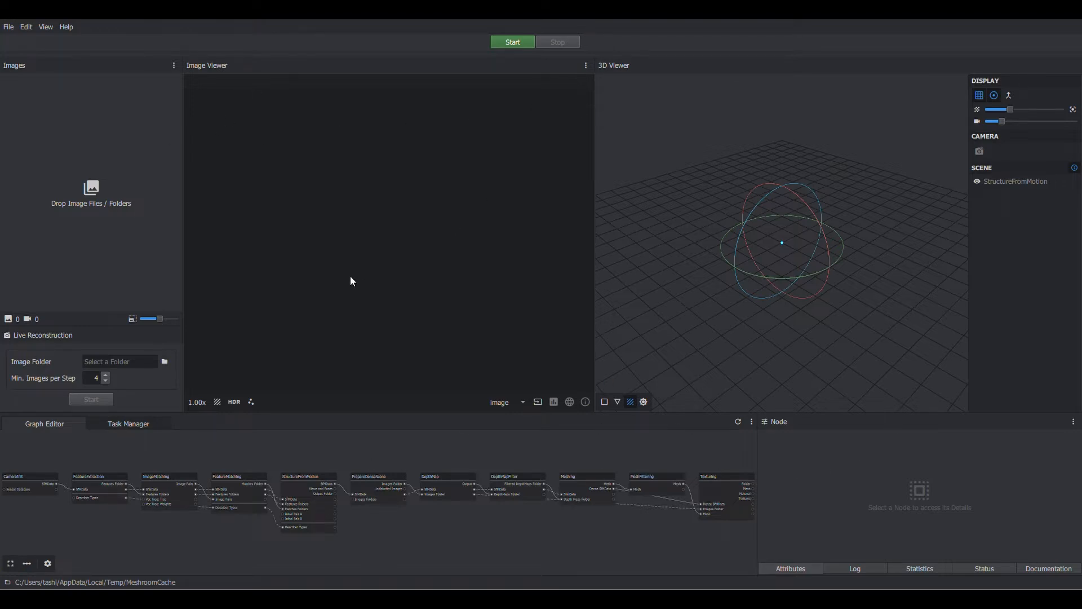
# - Create a new Photogrammetry pipeline and import the stadium screenshots from the "stadium pics" folder into the project
pyautogui.click(14, 30)
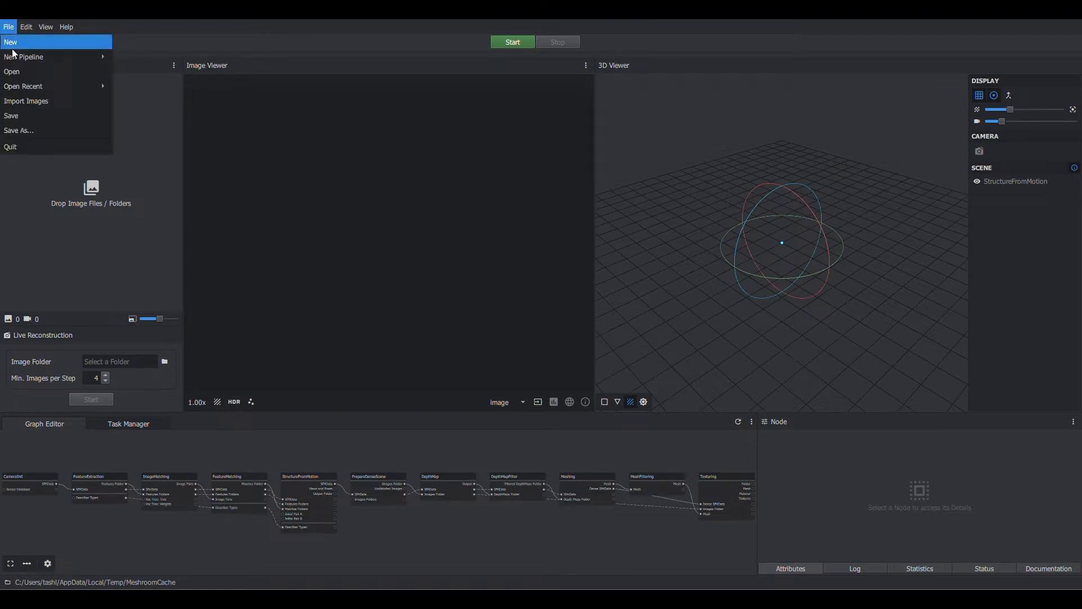
pyautogui.moveTo(24, 56)
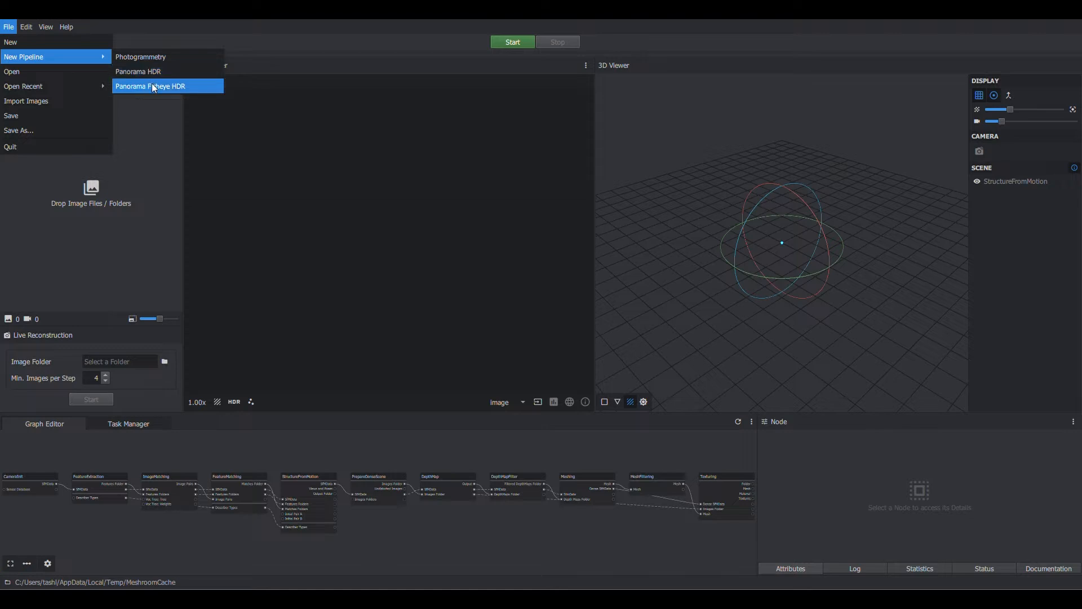
pyautogui.click(138, 57)
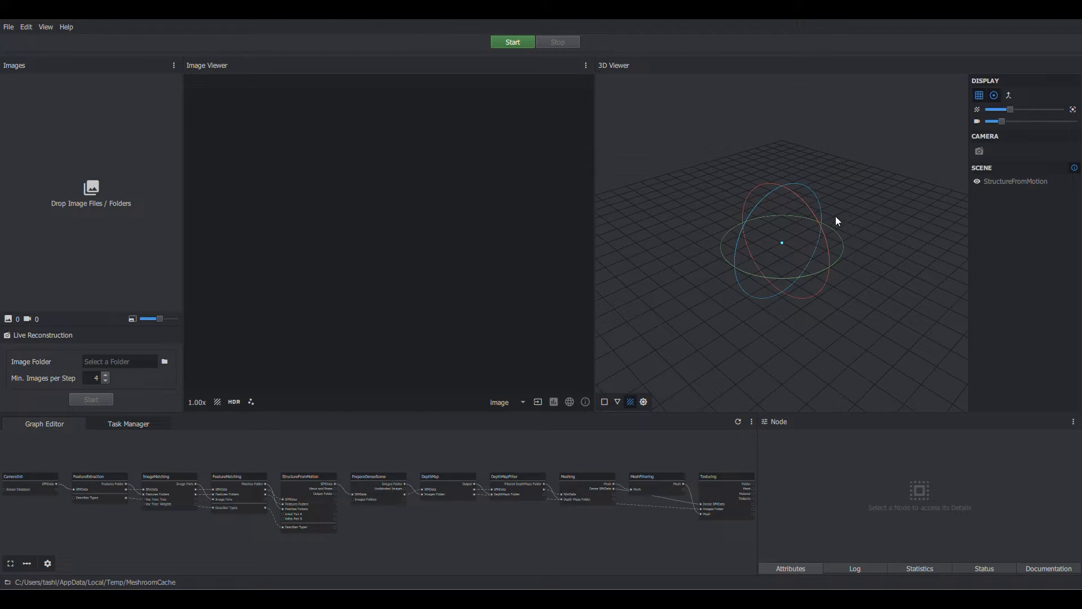
pyautogui.moveTo(190, 191); pyautogui.dragTo(67, 185)
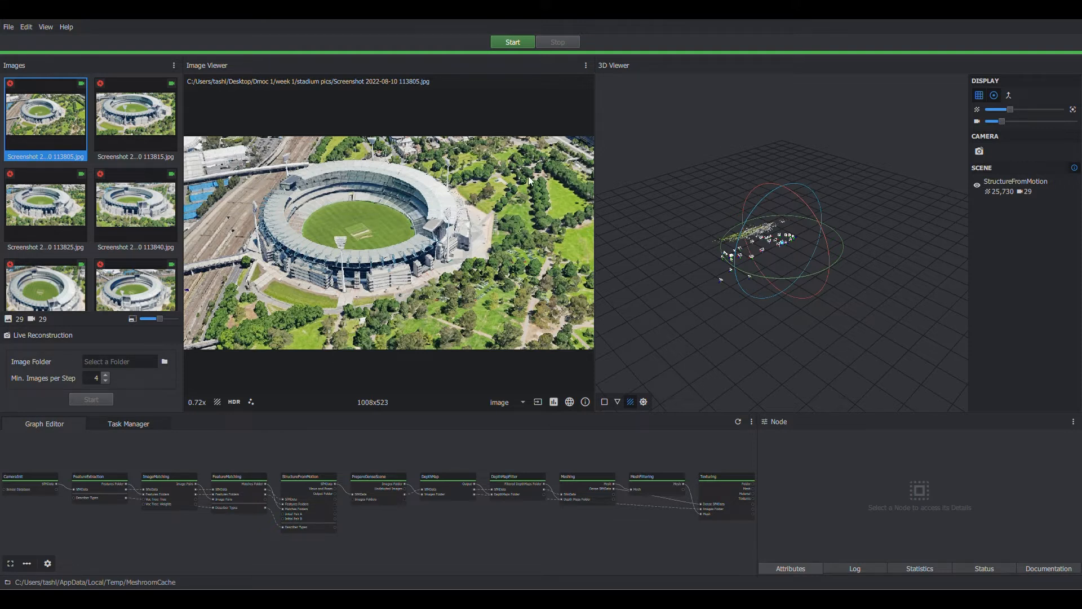
# - Examine the stadium's point cloud and the reconstructed camera positions around it from several angles and distances
pyautogui.moveTo(788, 254); pyautogui.dragTo(701, 222)
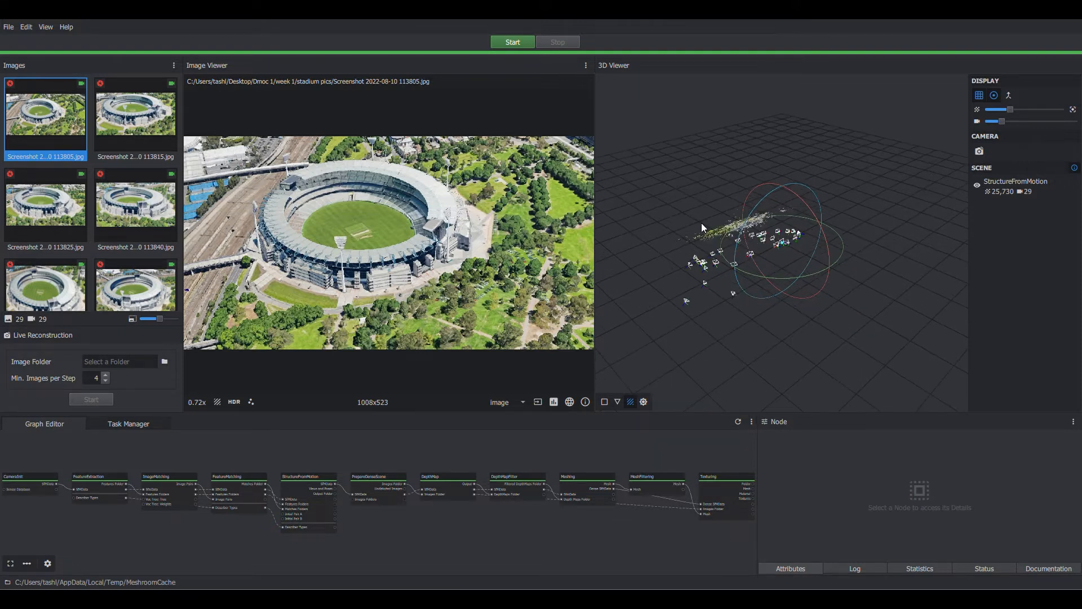
pyautogui.scroll(3, 717, 266)
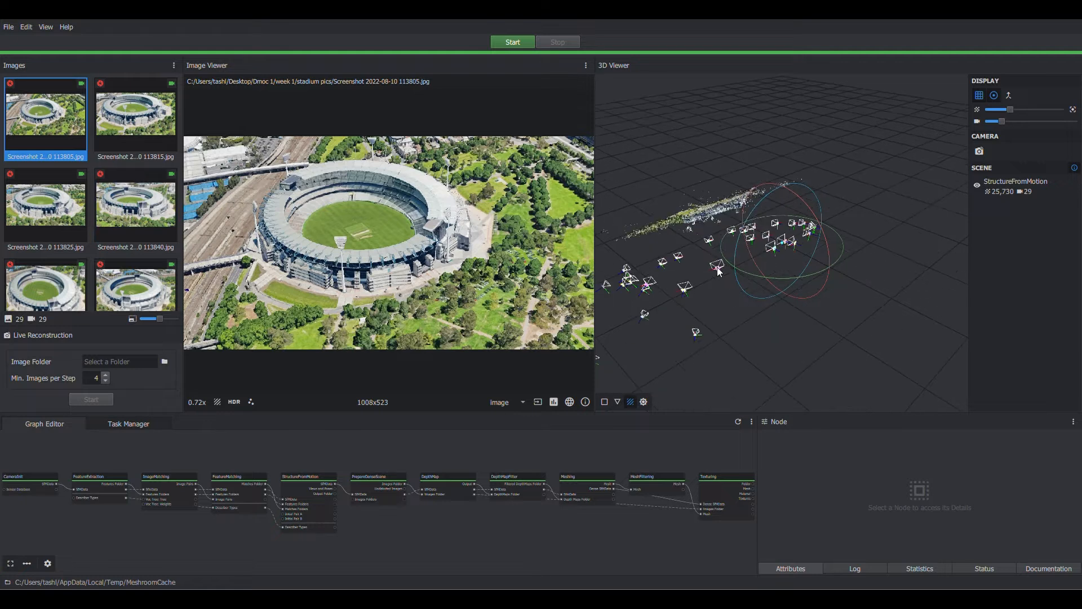
pyautogui.moveTo(717, 240); pyautogui.dragTo(814, 232)
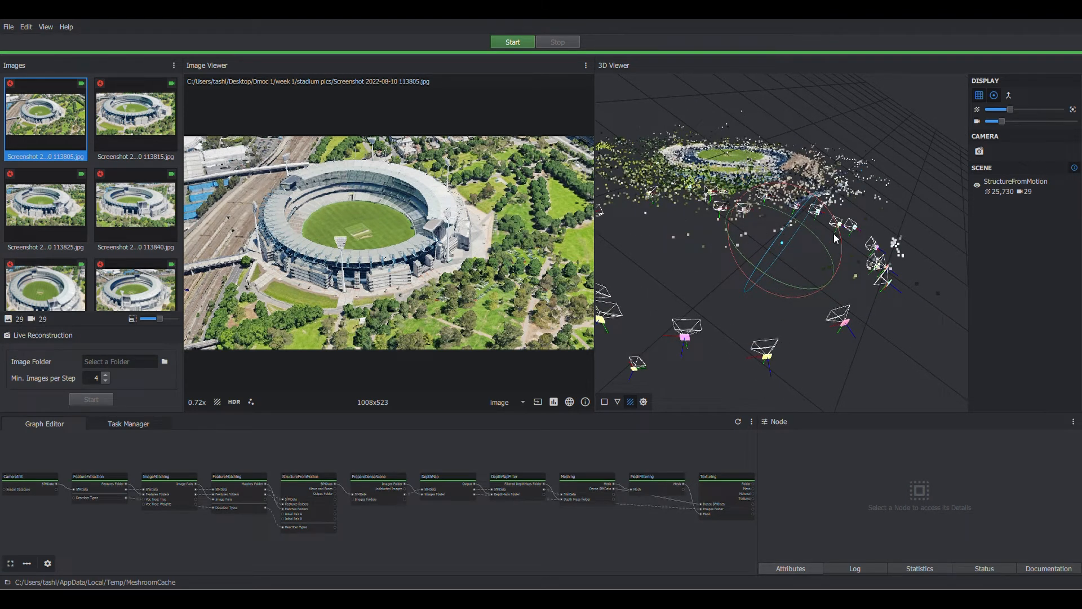
pyautogui.scroll(-3, 824, 242)
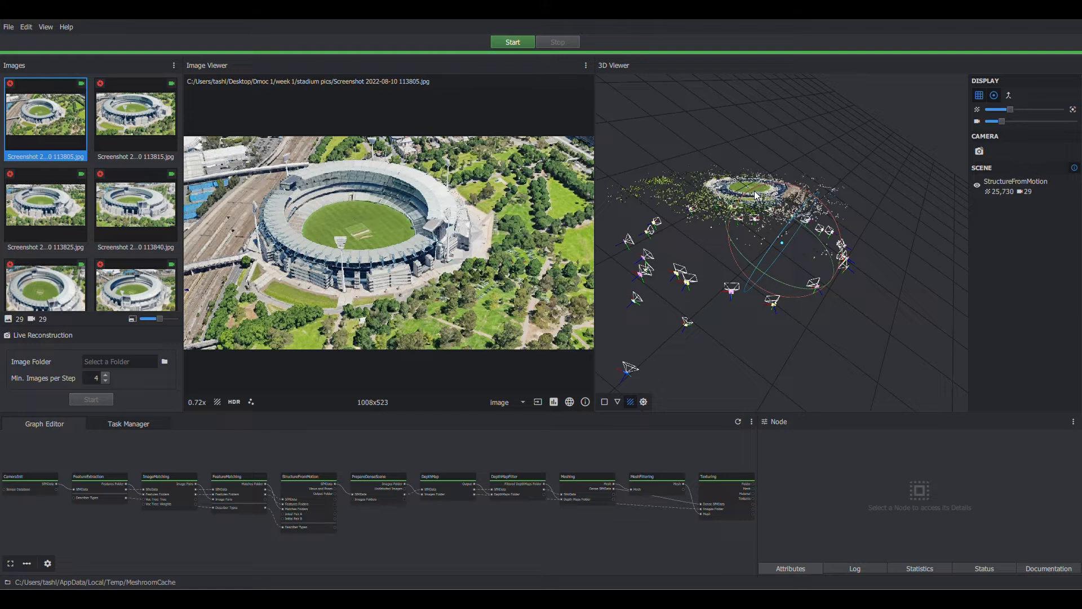
pyautogui.moveTo(825, 242); pyautogui.dragTo(759, 287)
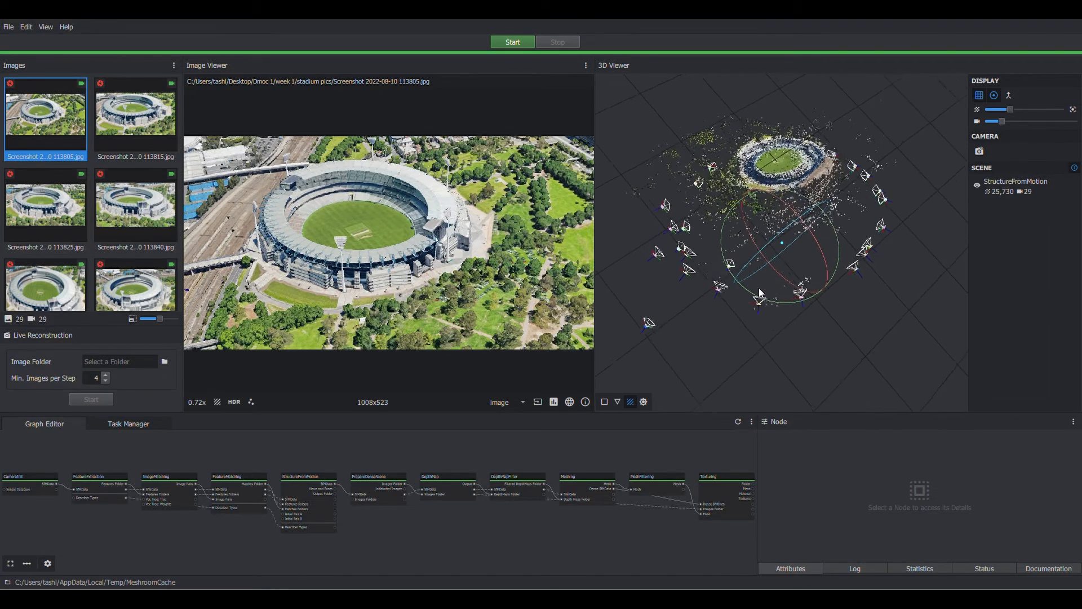
pyautogui.scroll(2, 771, 156)
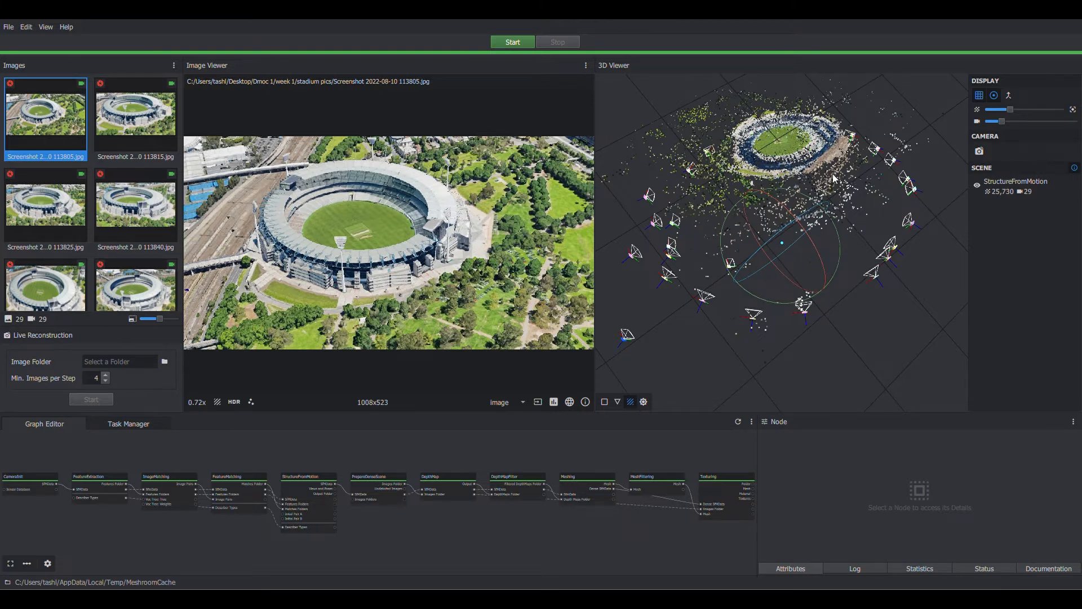
pyautogui.scroll(3, 789, 122)
pyautogui.scroll(-6, 776, 205)
pyautogui.moveTo(795, 196); pyautogui.dragTo(816, 211)
pyautogui.scroll(4, 774, 236)
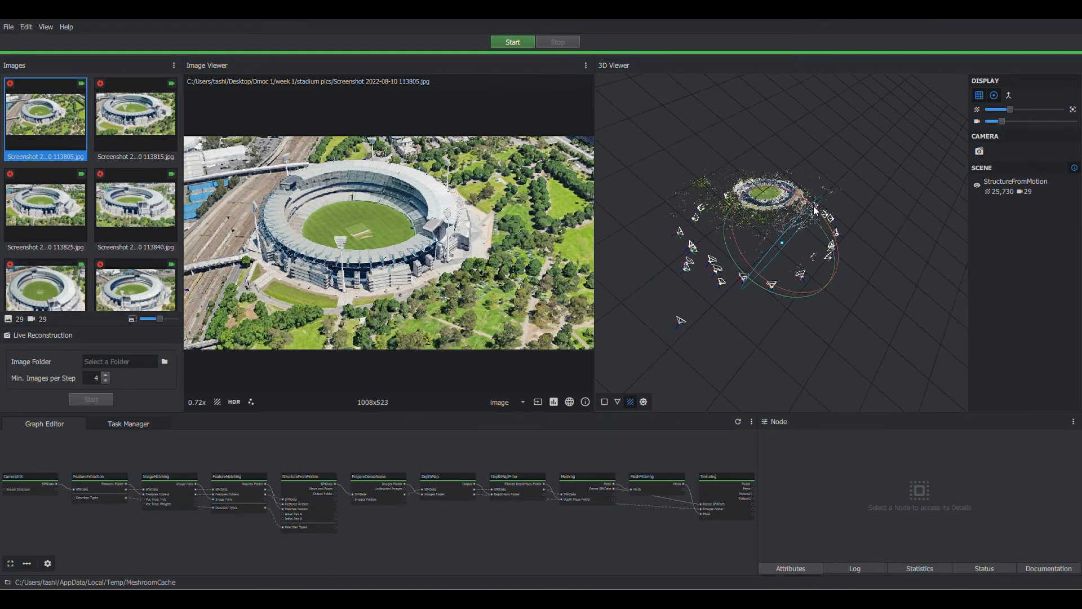
pyautogui.scroll(2, 760, 171)
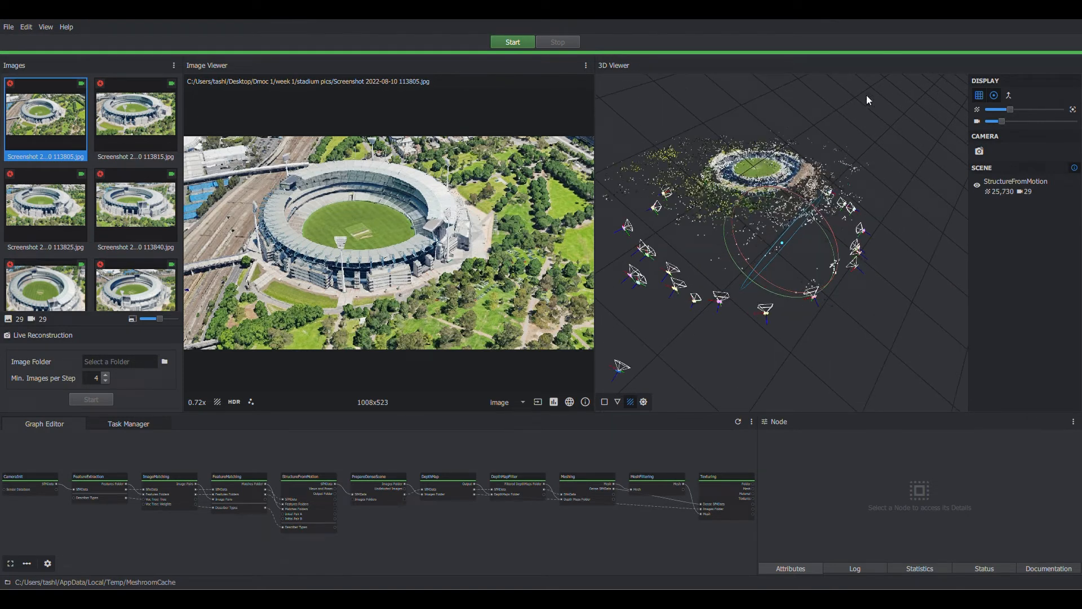
# - Start computing the reconstruction and continue without saving the project
pyautogui.click(516, 45)
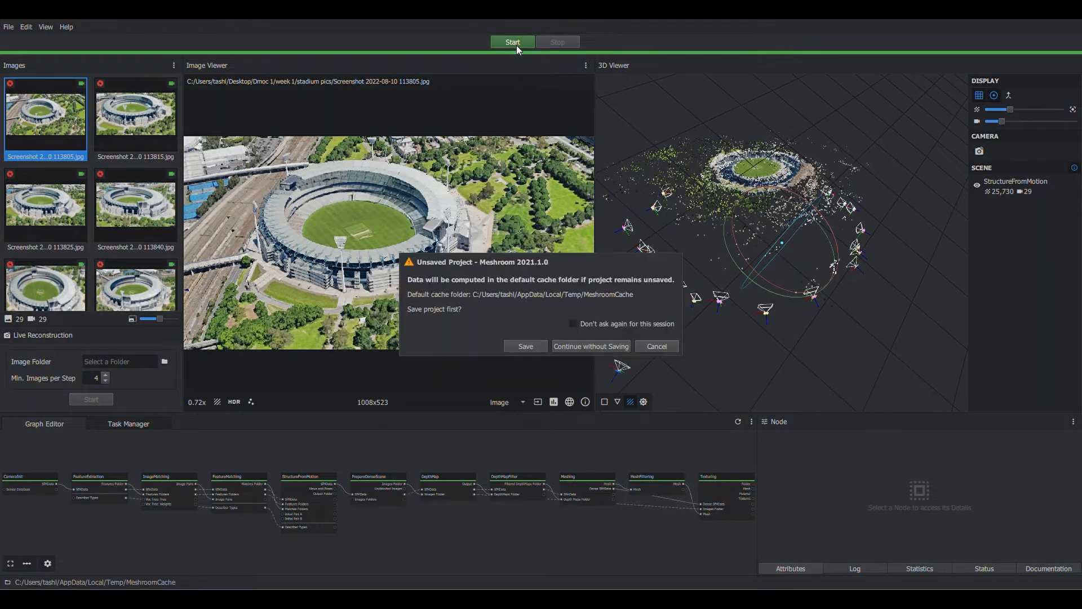
pyautogui.click(576, 345)
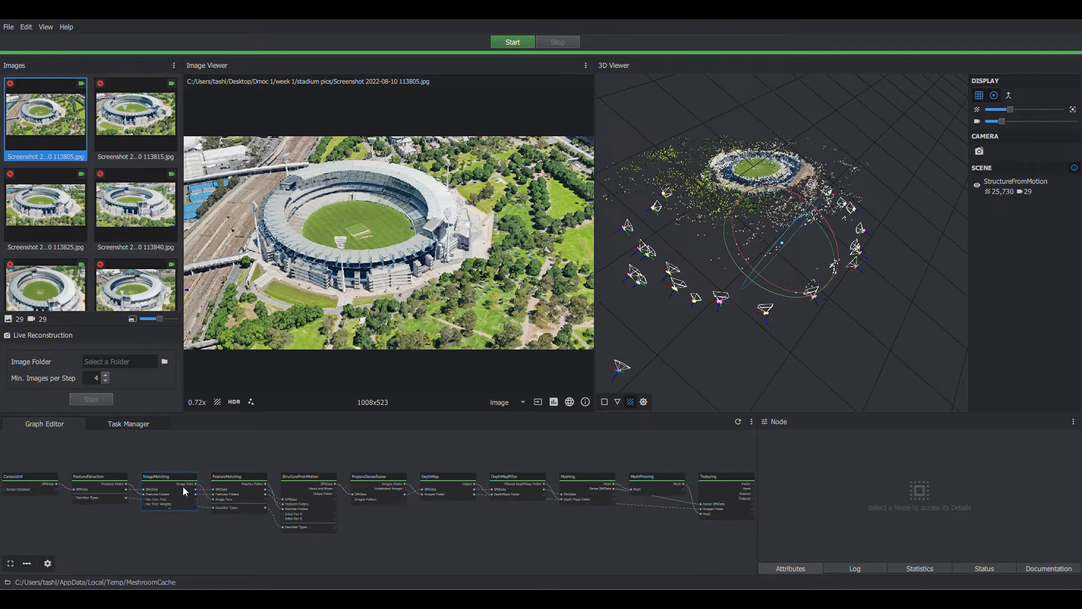
# - Examine the pipeline's node graph from CameraInit to Texturing, including the actions available for the CameraInit node
pyautogui.scroll(-2, 185, 451)
pyautogui.scroll(2, 119, 466)
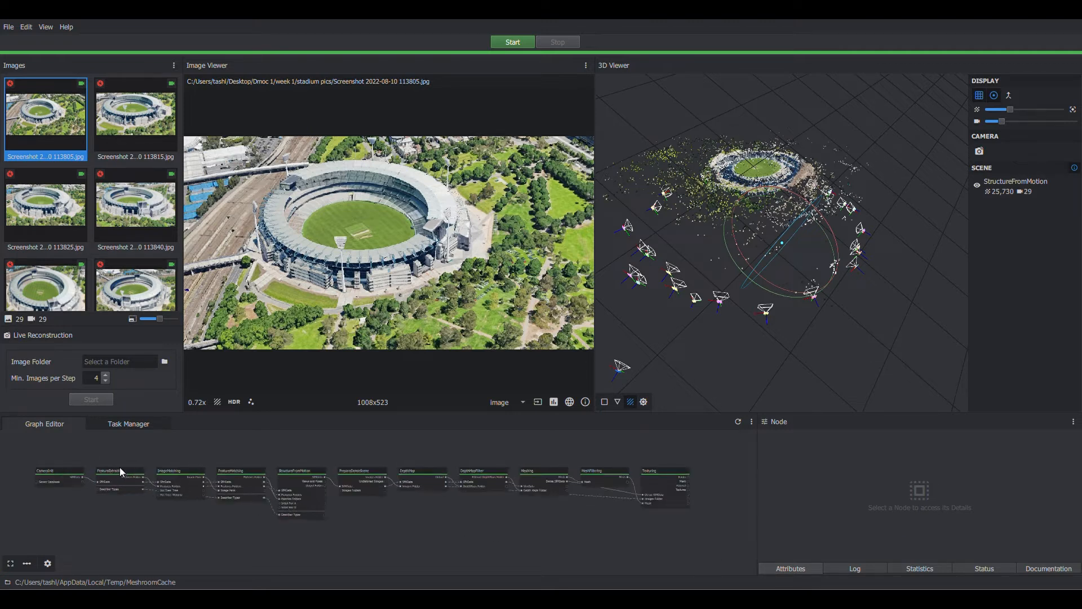
pyautogui.scroll(-2, 445, 492)
pyautogui.scroll(3, 273, 505)
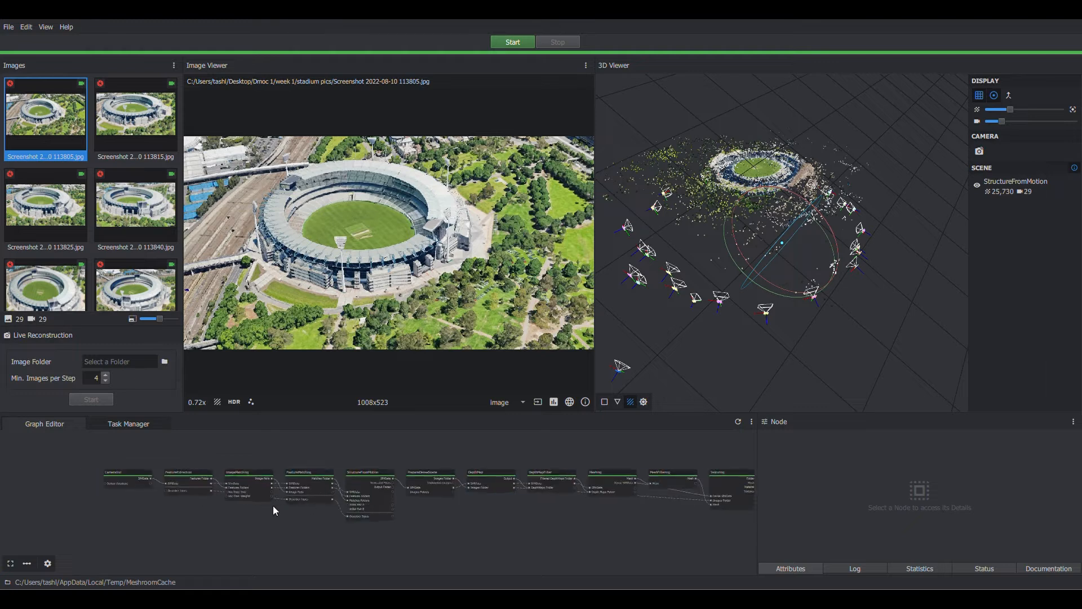
pyautogui.scroll(2, 109, 471)
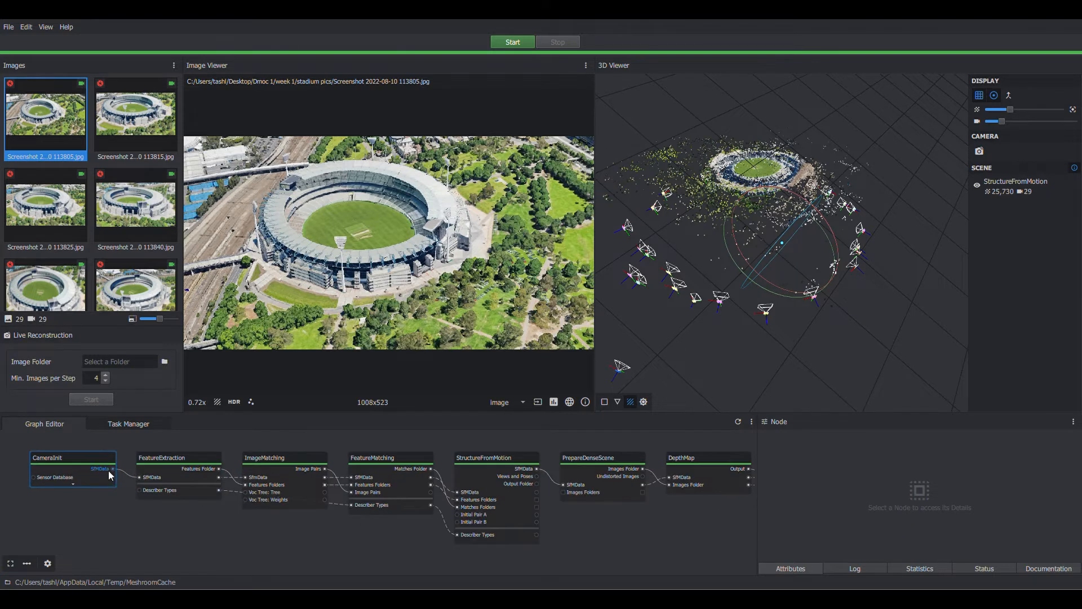
pyautogui.scroll(-2, 109, 471)
pyautogui.scroll(-2, 248, 489)
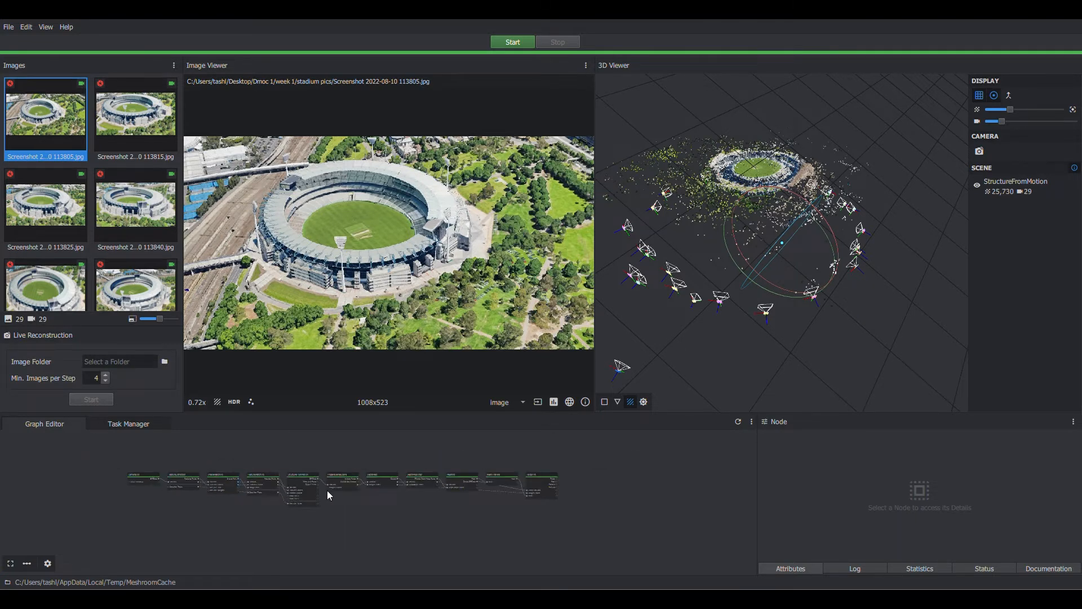
pyautogui.scroll(2, 100, 475)
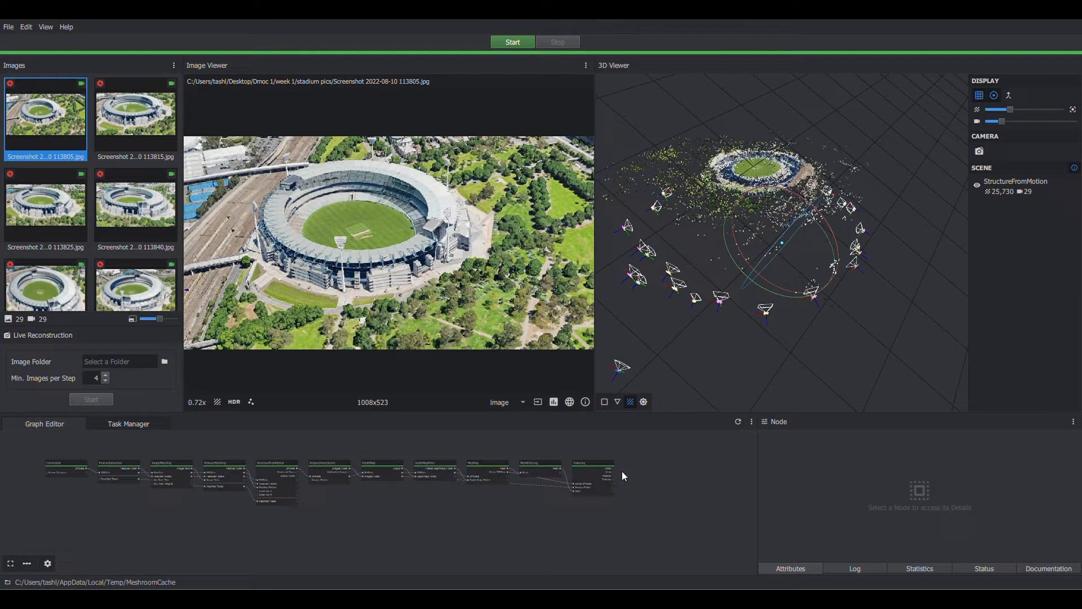
pyautogui.rightClick(64, 474)
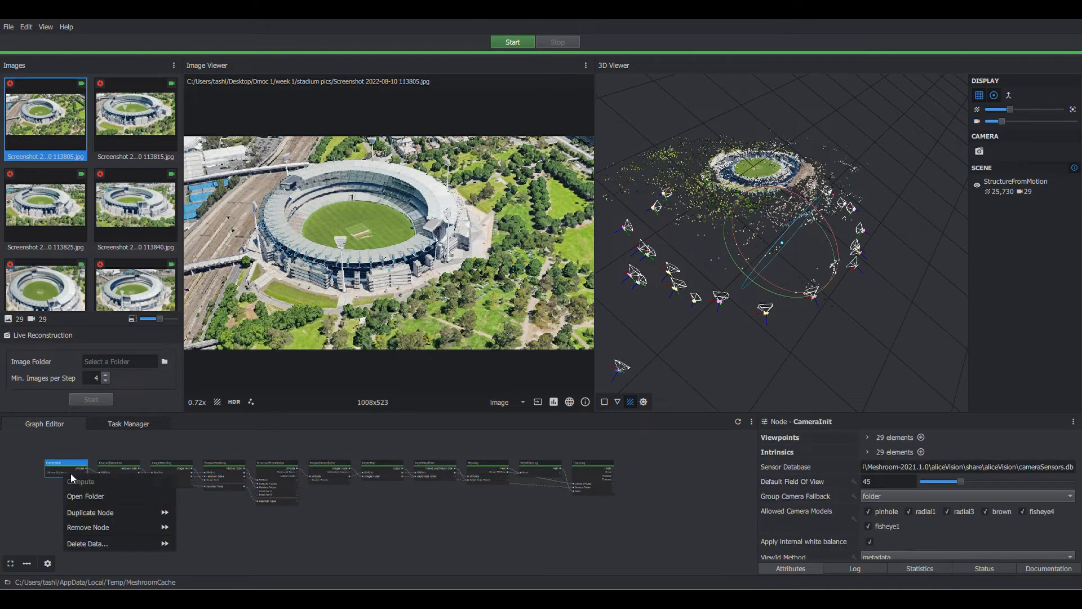
pyautogui.click(437, 513)
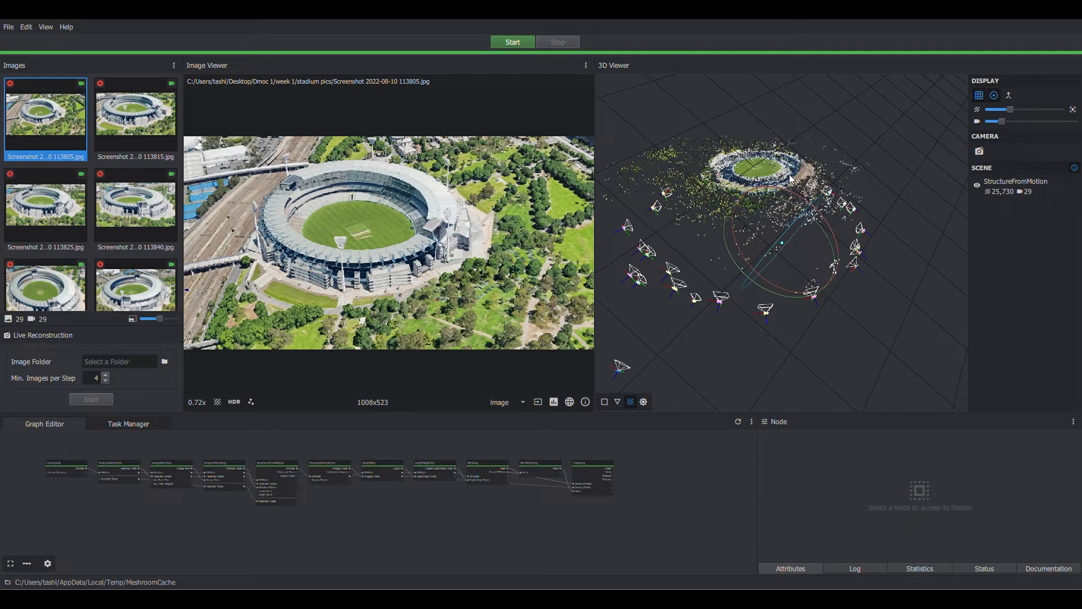
# - Raise the point size of the stadium point cloud to nearly the maximum and reduce the camera size to the minimum
pyautogui.moveTo(1010, 110)
pyautogui.mouseDown()
pyautogui.moveTo(993, 110)
pyautogui.moveTo(1073, 110)
pyautogui.mouseUp()
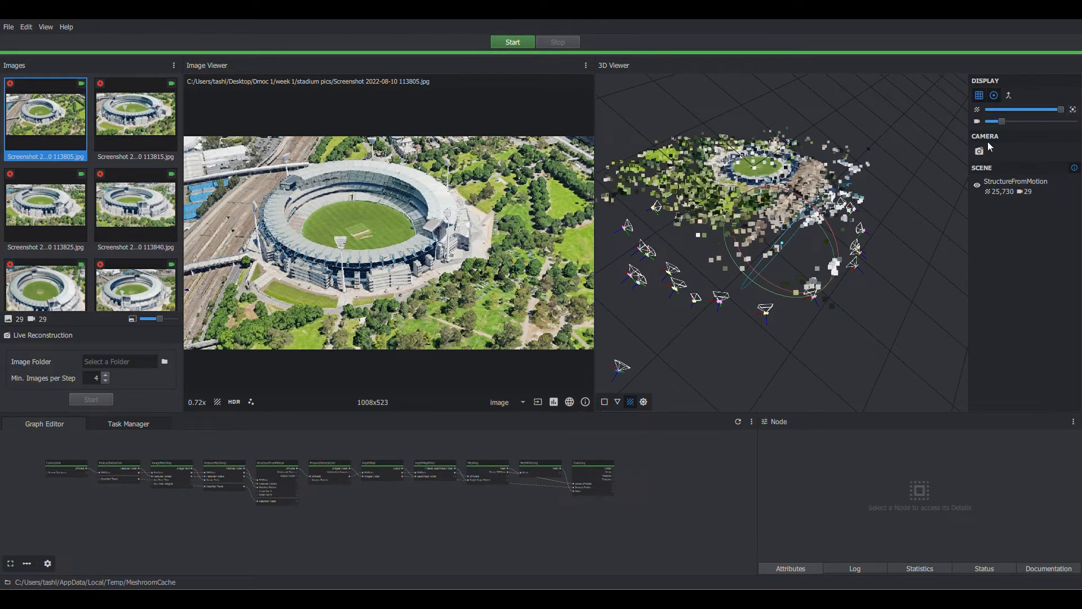
pyautogui.moveTo(1002, 122)
pyautogui.mouseDown()
pyautogui.moveTo(983, 120)
pyautogui.moveTo(1003, 121)
pyautogui.moveTo(1007, 110)
pyautogui.moveTo(986, 109)
pyautogui.moveTo(1074, 112)
pyautogui.moveTo(1004, 119)
pyautogui.mouseUp()
pyautogui.scroll(4, 789, 176)
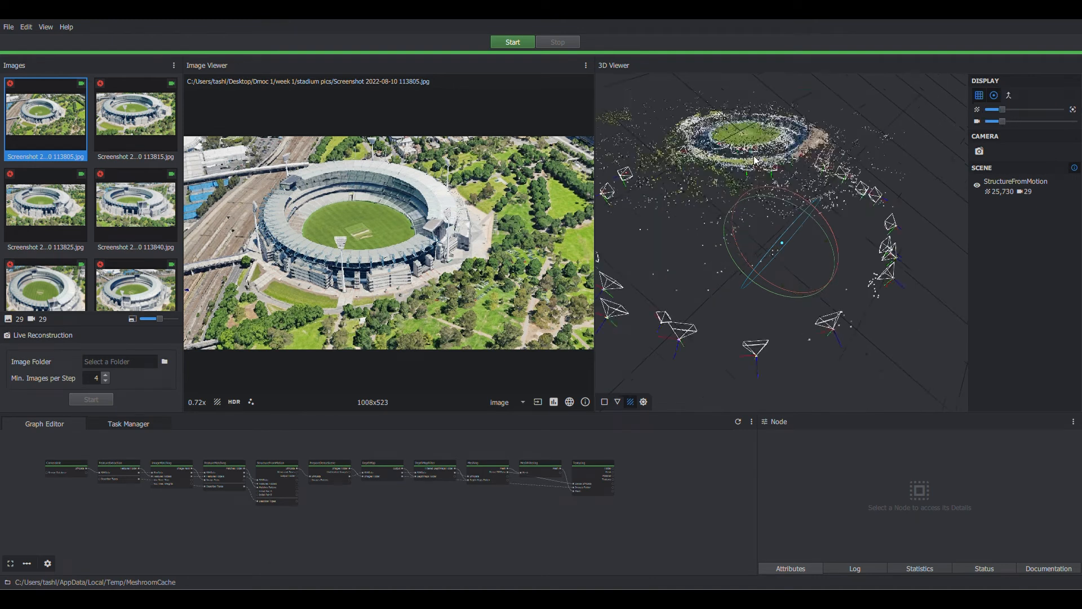
pyautogui.moveTo(1002, 109)
pyautogui.mouseDown()
pyautogui.moveTo(1061, 109)
pyautogui.moveTo(1014, 121)
pyautogui.moveTo(1066, 120)
pyautogui.moveTo(988, 121)
pyautogui.mouseUp()
# - View the scene through the selected image's camera and return to the free view of the point cloud
pyautogui.click(979, 151)
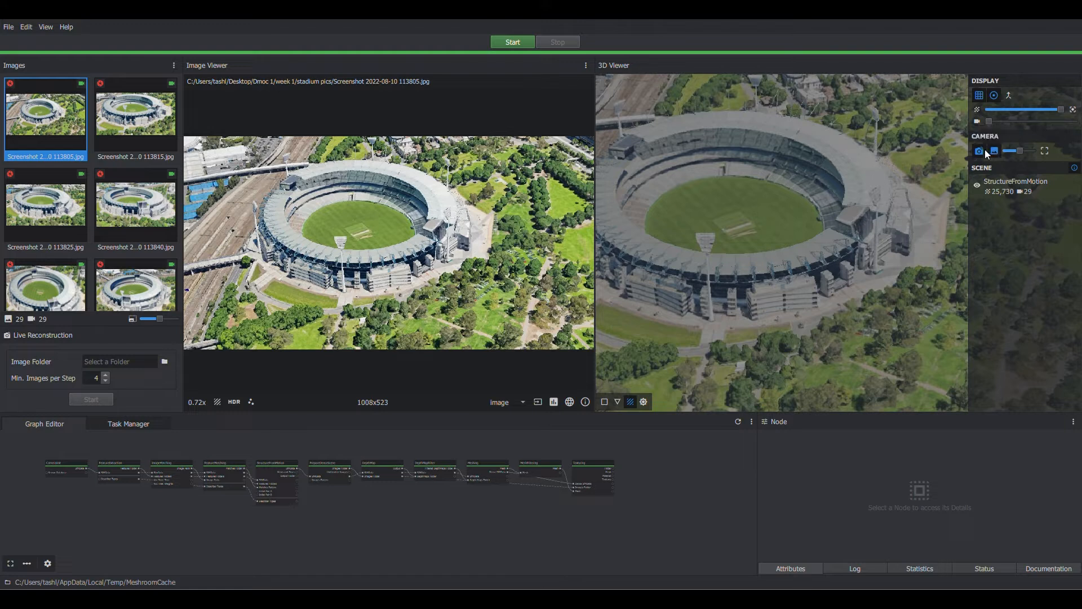
pyautogui.click(981, 151)
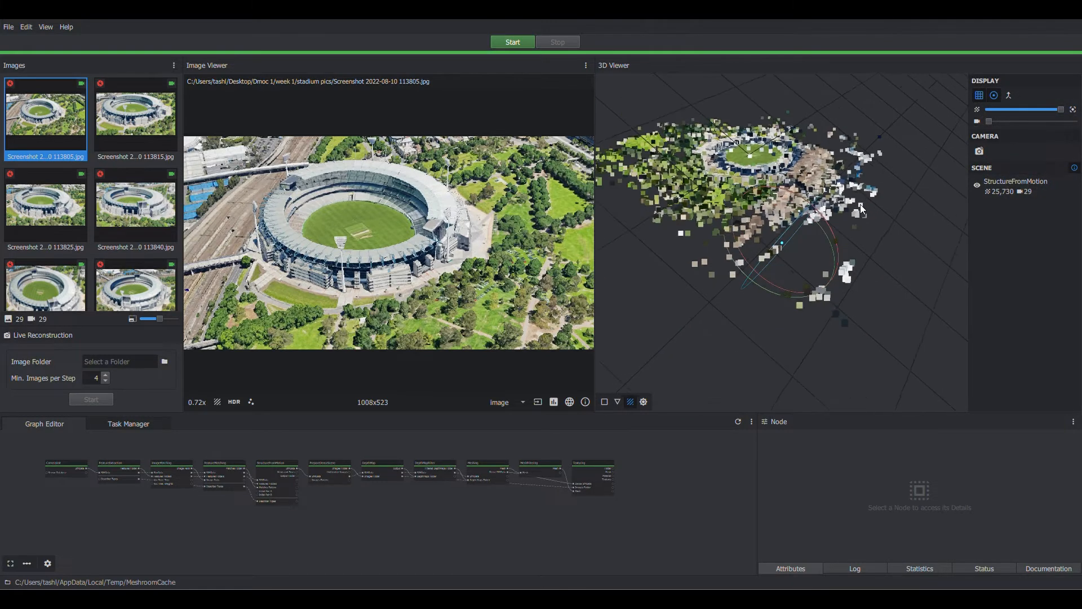
pyautogui.scroll(2, 704, 225)
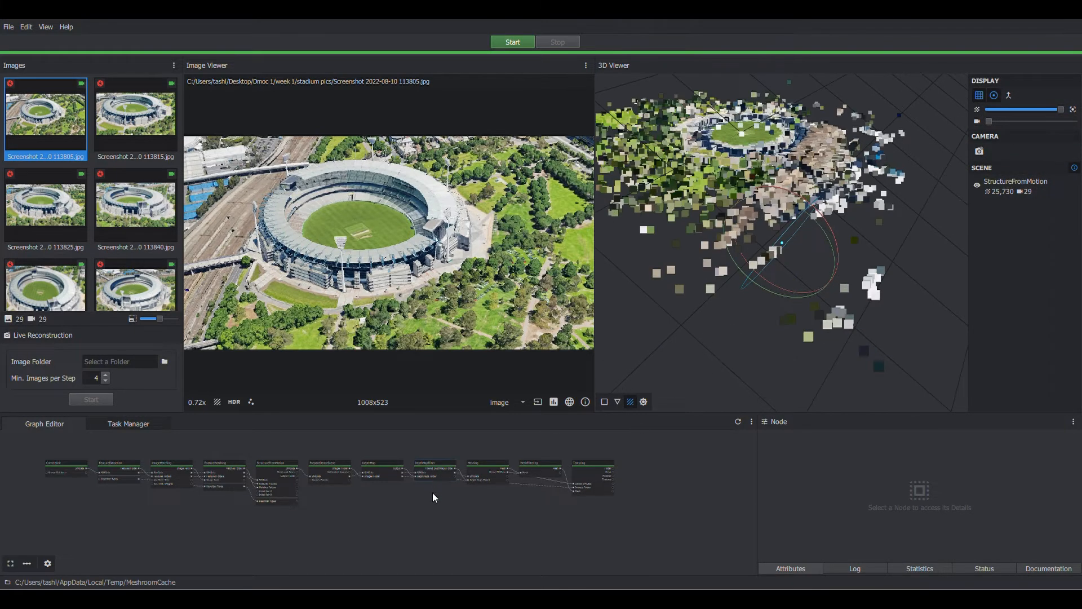
# - Inspect the attributes of the DepthMap node and the Meshing node in the graph
pyautogui.scroll(2, 434, 497)
pyautogui.click(350, 469)
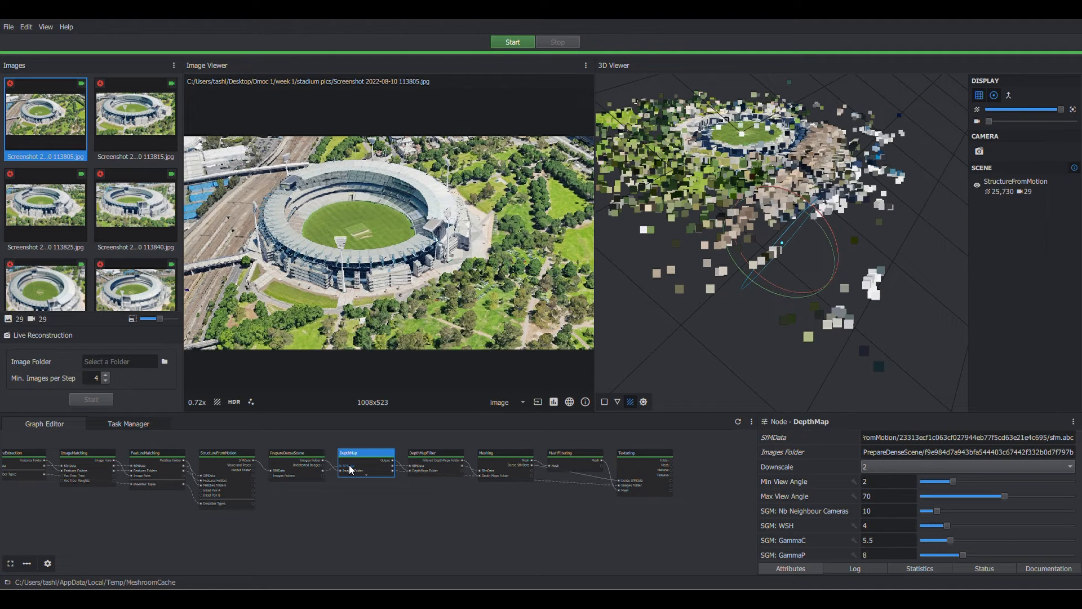
pyautogui.click(518, 470)
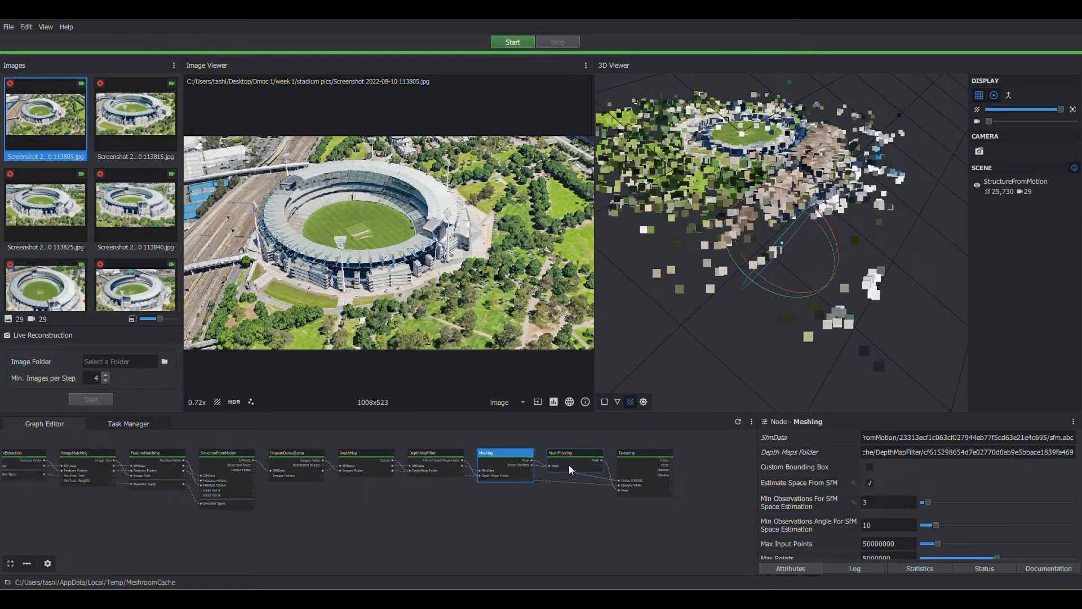
# - Set the Texturing node's Texture Downscale to 8 and its Texture Side to 16384
pyautogui.click(648, 465)
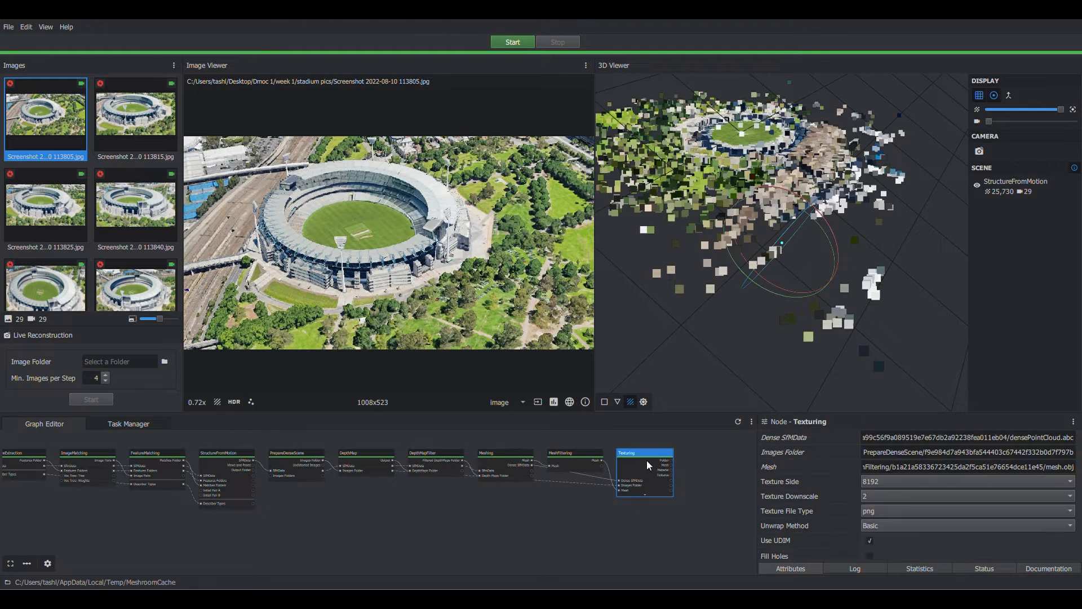
pyautogui.click(877, 496)
pyautogui.click(882, 543)
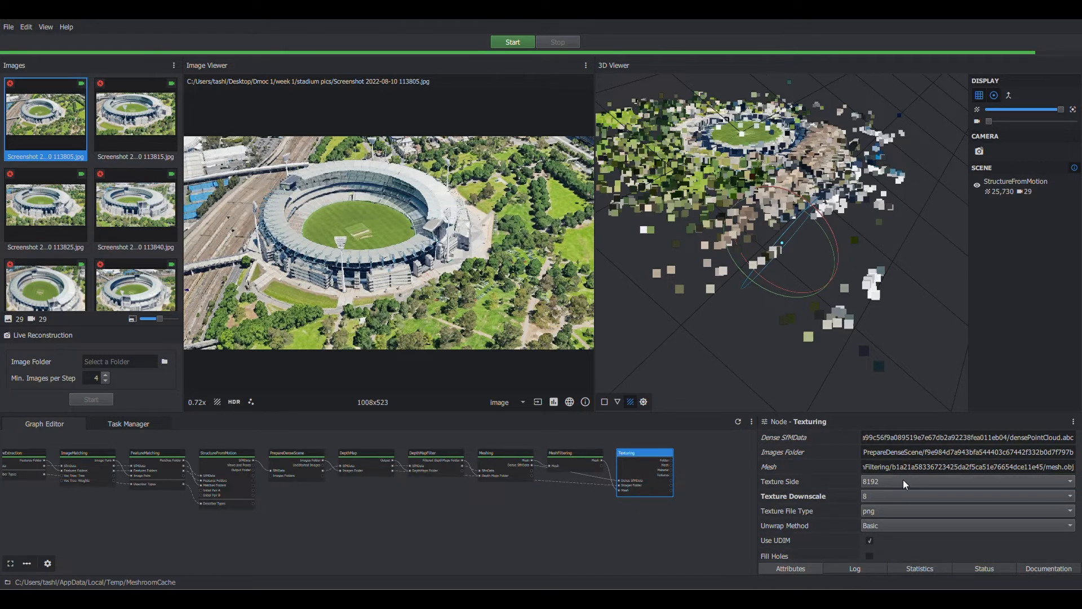
pyautogui.click(904, 482)
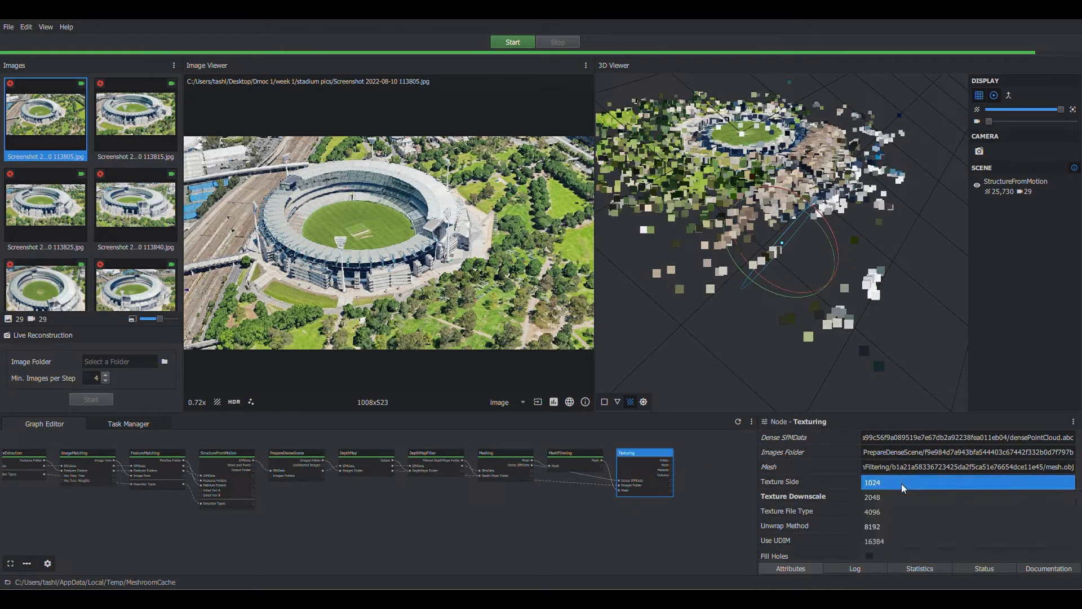
pyautogui.click(885, 542)
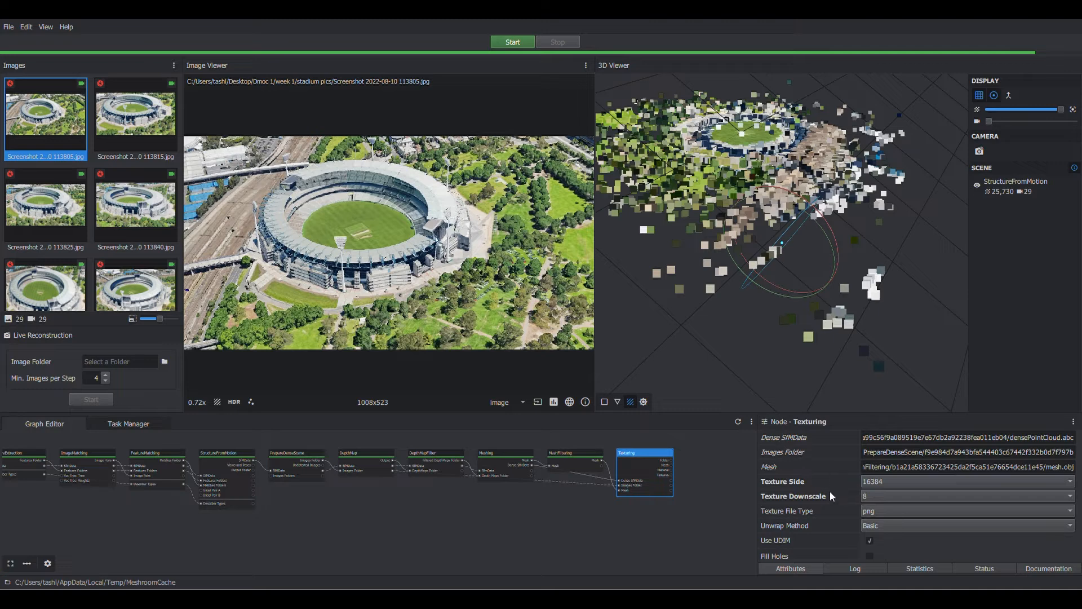
# - Review the Texturing node's remaining attributes and enable Fill Holes
pyautogui.scroll(-5, 831, 496)
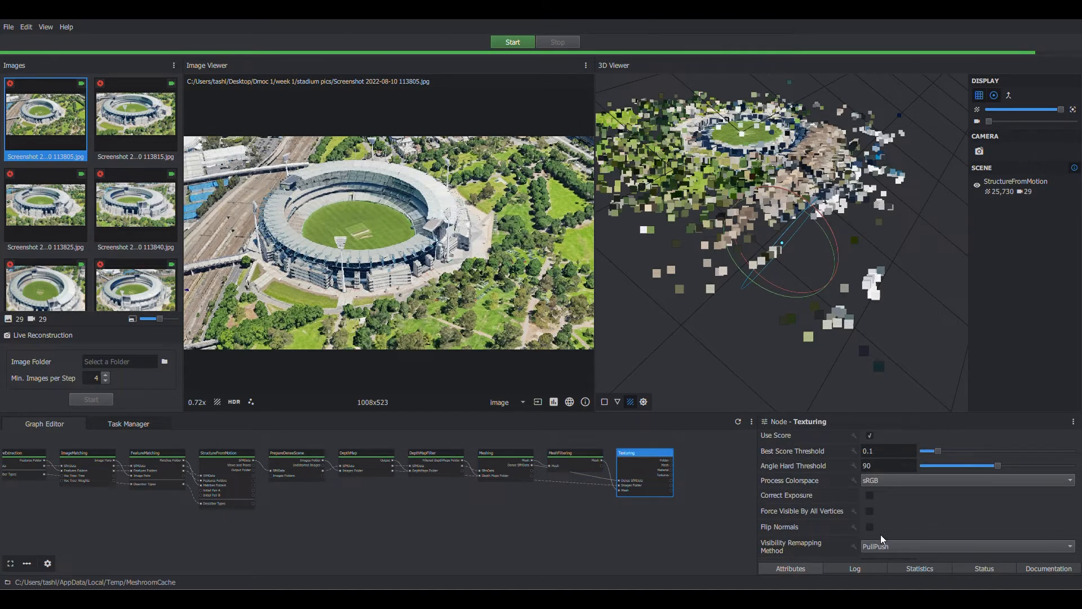
pyautogui.scroll(5, 845, 520)
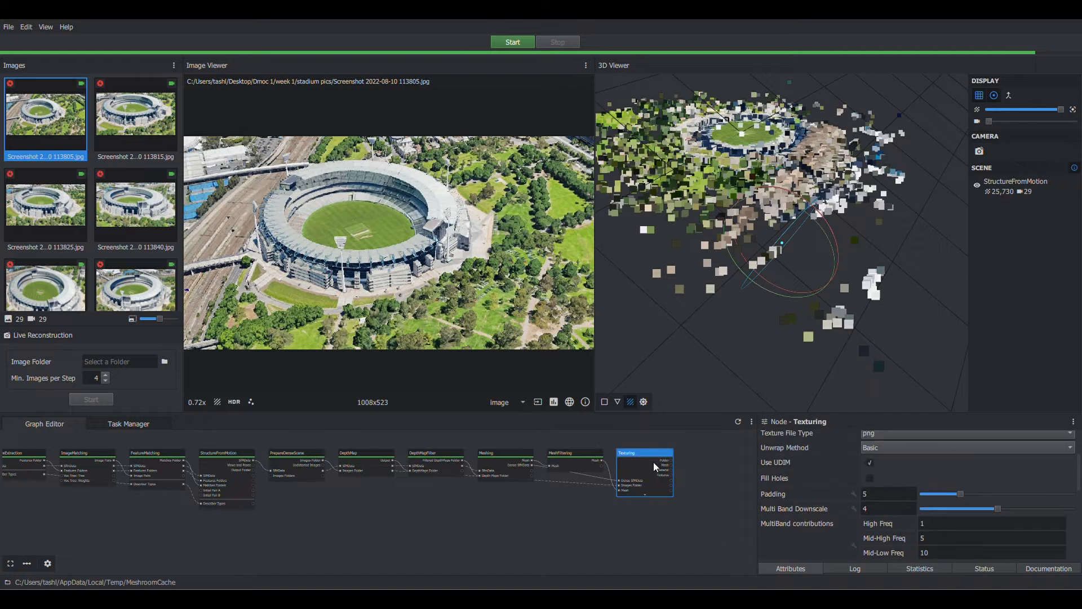
pyautogui.rightClick(631, 451)
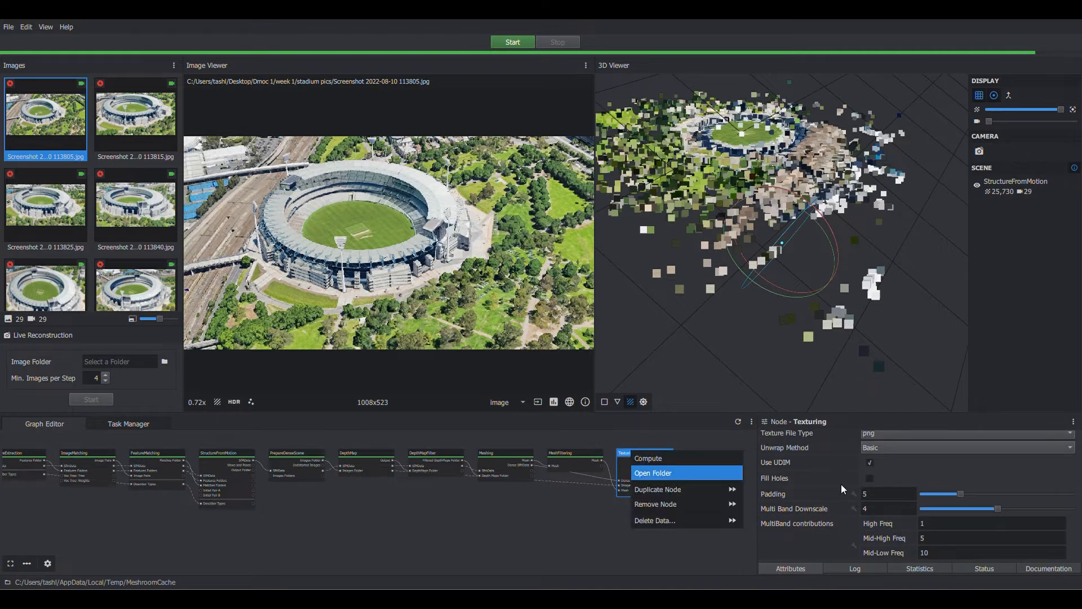
pyautogui.click(871, 479)
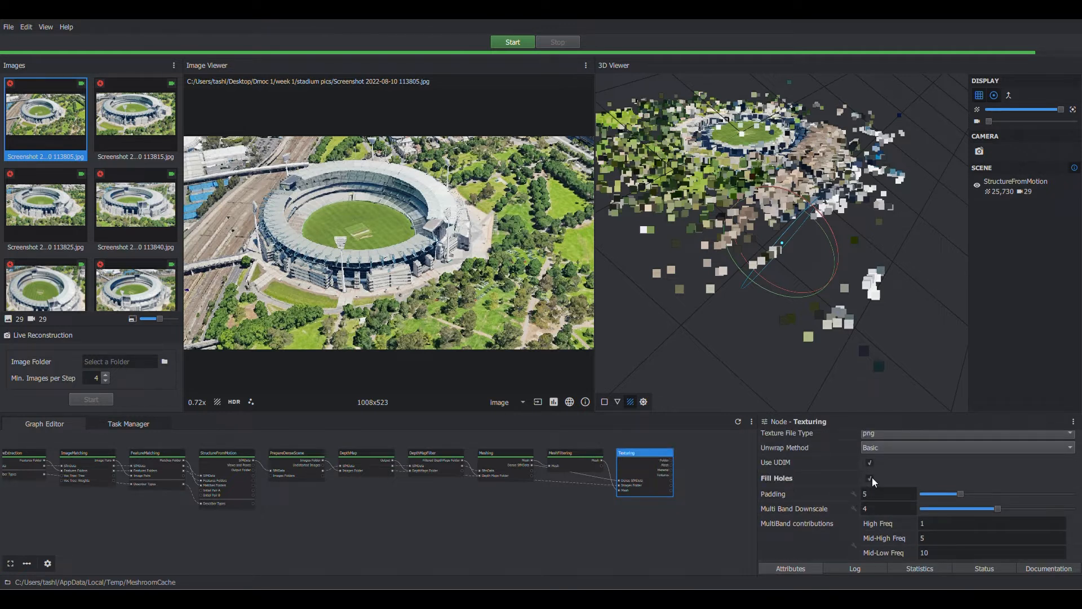
# - Compute the Texturing node, continuing without saving the project
pyautogui.rightClick(641, 464)
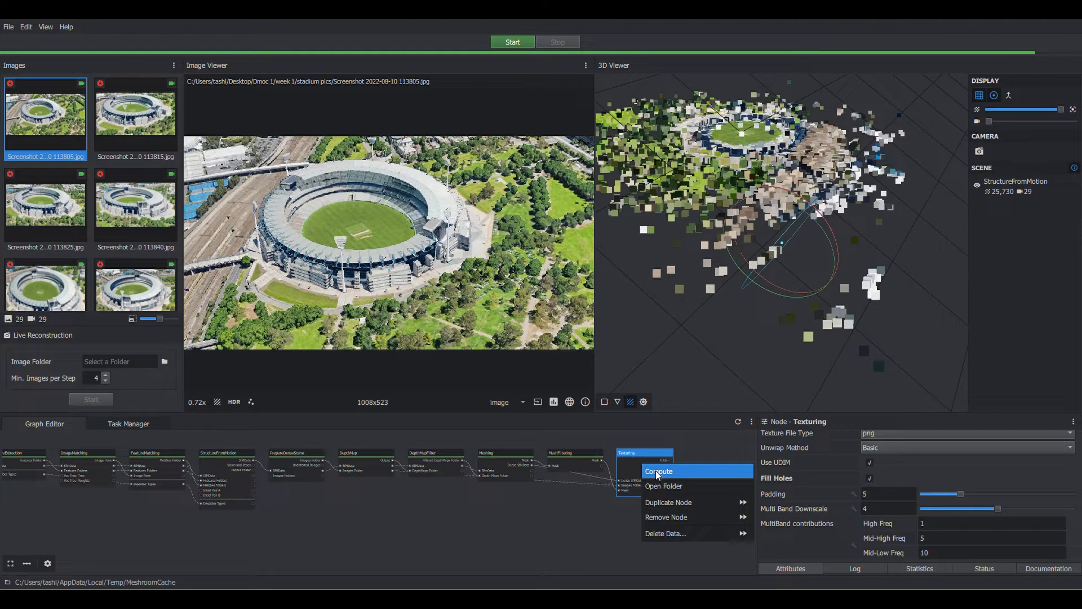
pyautogui.click(659, 471)
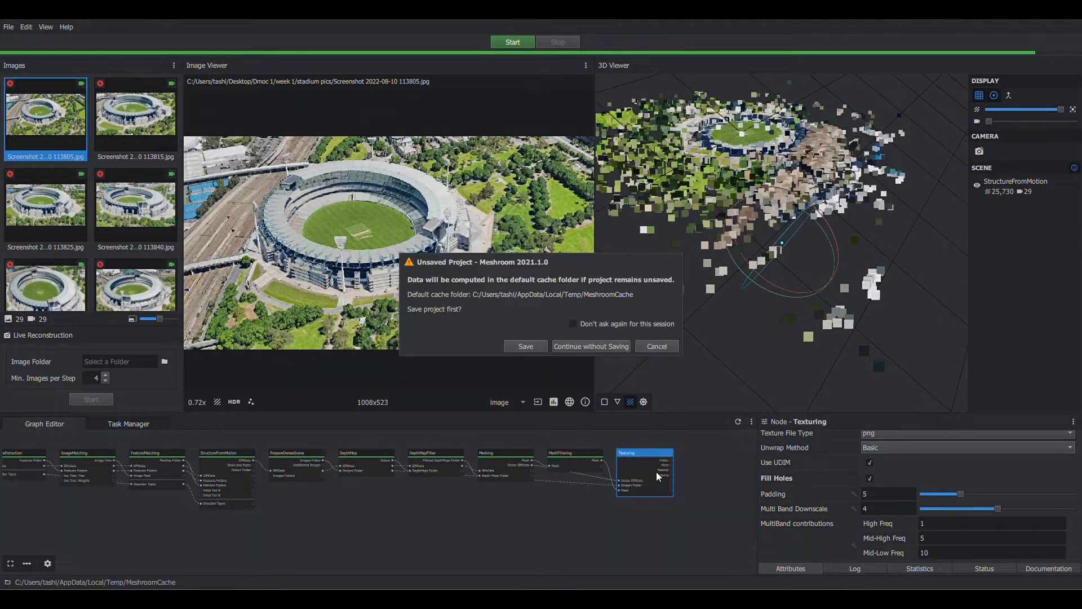
pyautogui.click(601, 350)
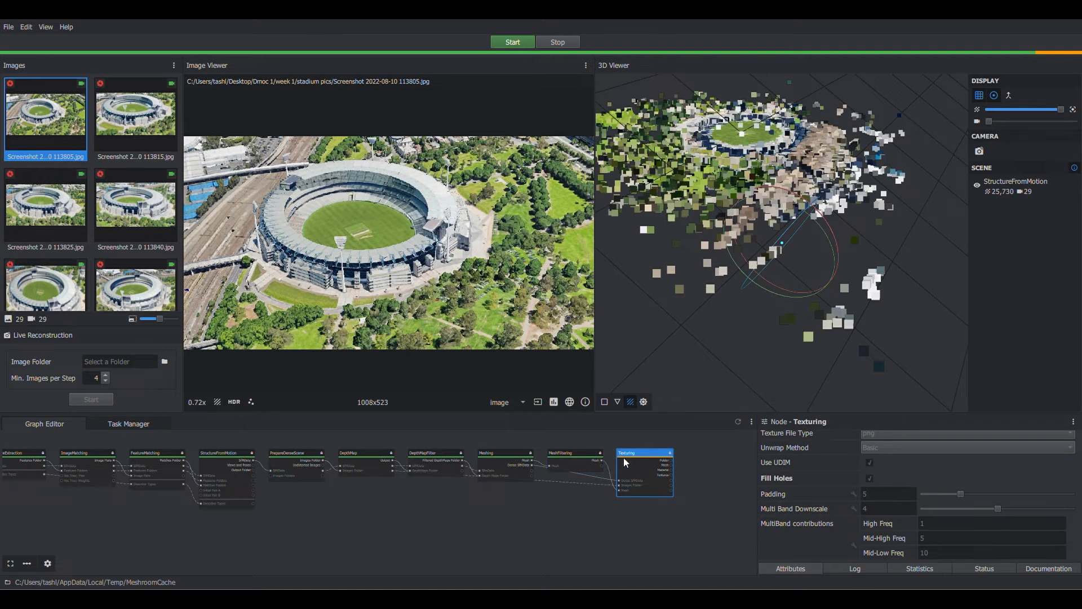
pyautogui.click(715, 485)
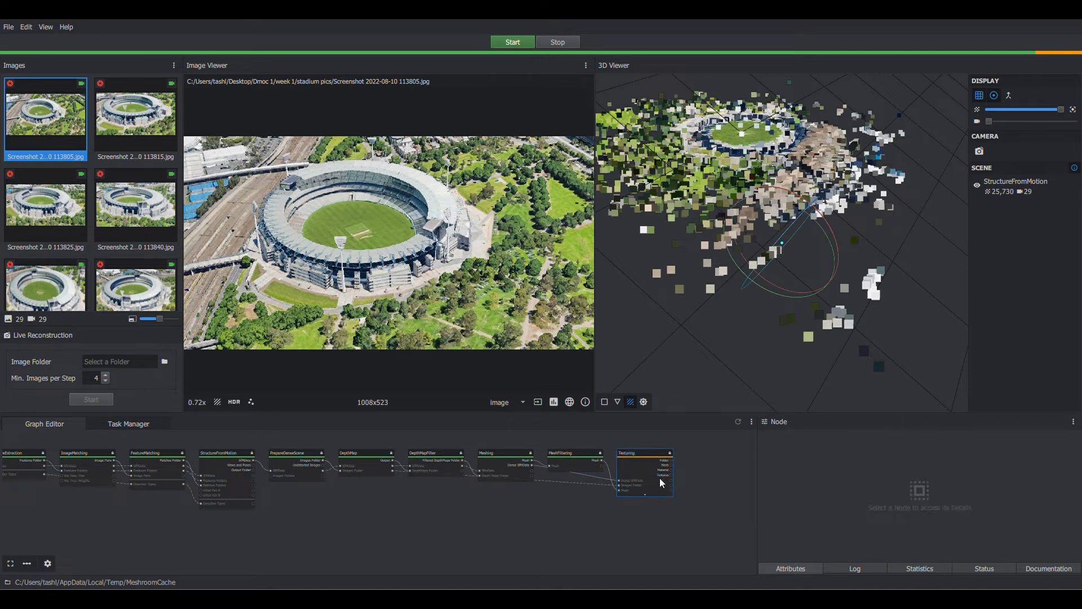
pyautogui.click(637, 461)
pyautogui.click(699, 479)
pyautogui.click(644, 464)
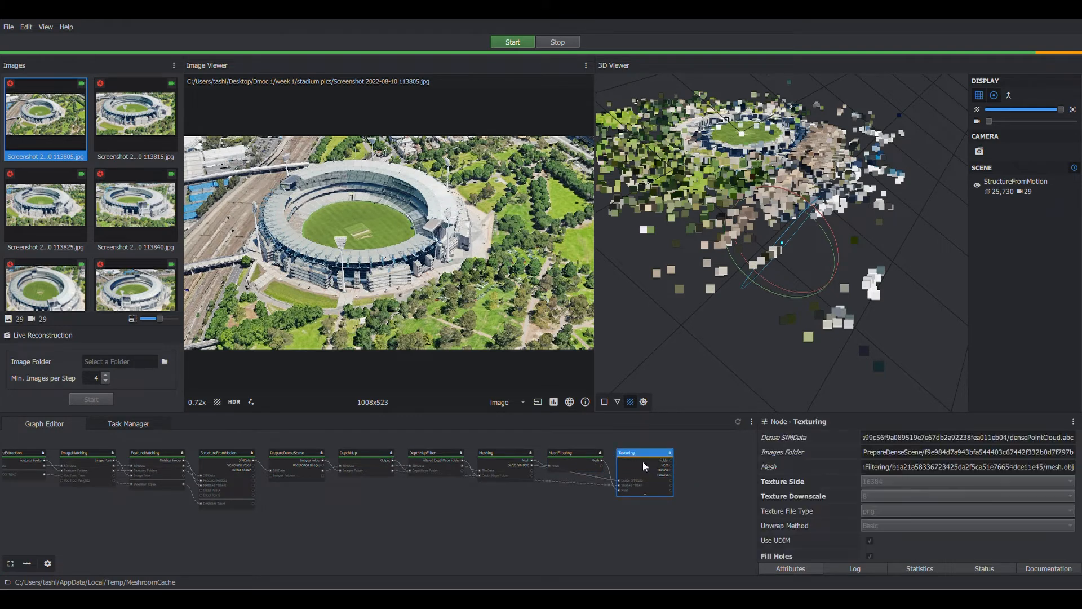
pyautogui.click(568, 469)
pyautogui.click(565, 496)
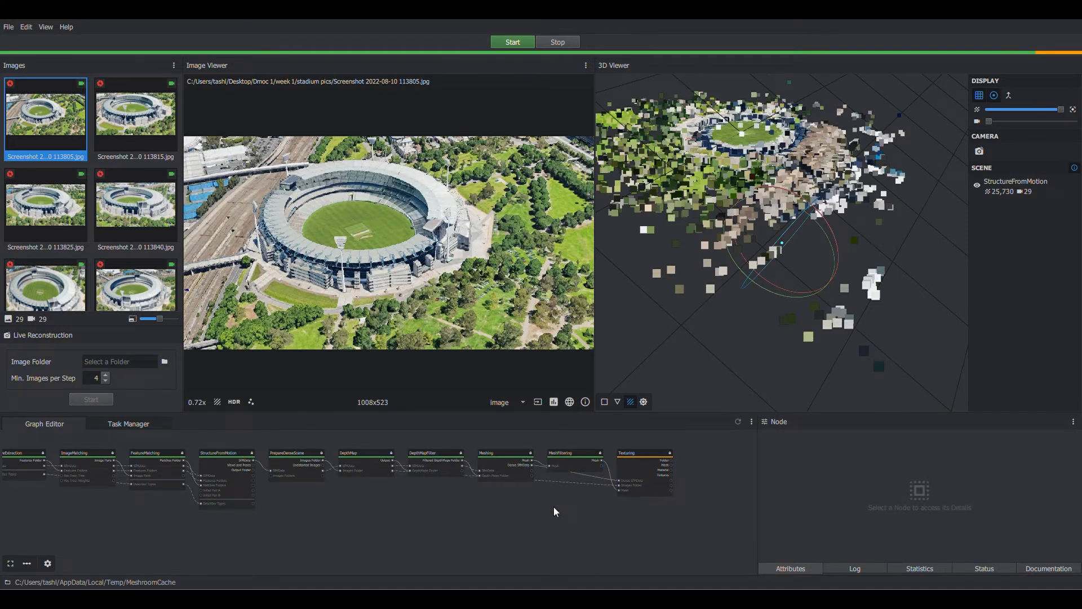
pyautogui.click(642, 480)
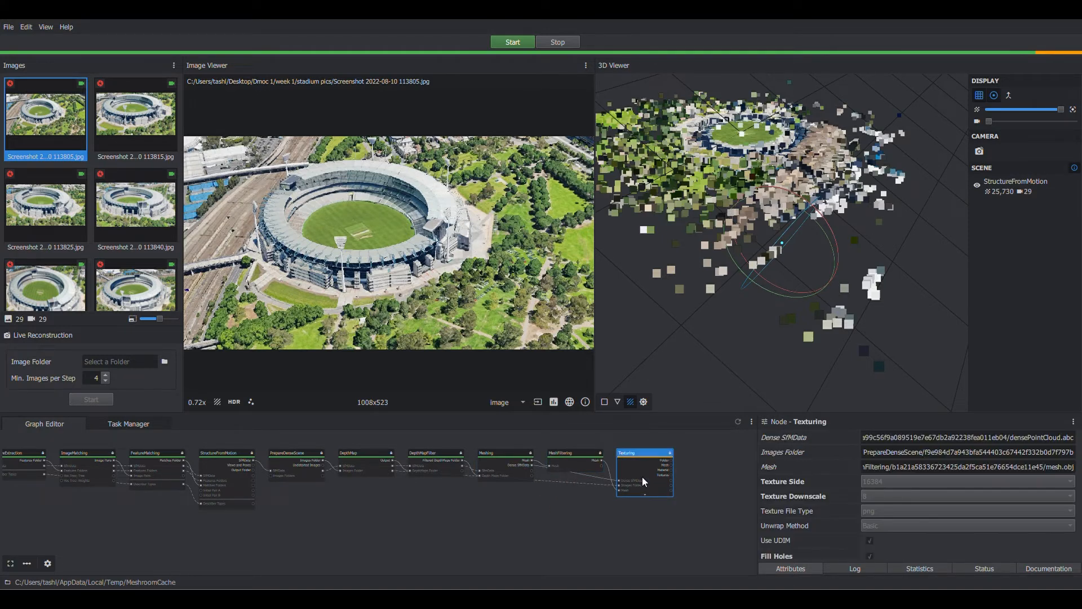
pyautogui.click(711, 467)
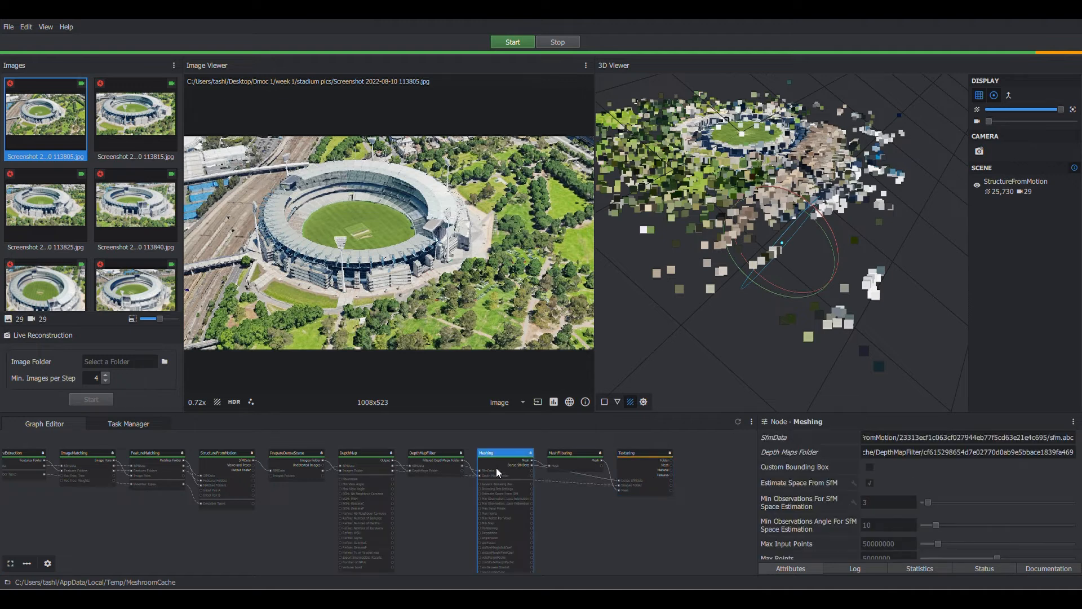
# - Load the results of the Meshing and Texturing nodes into the 3D viewer
pyautogui.doubleClick(496, 468)
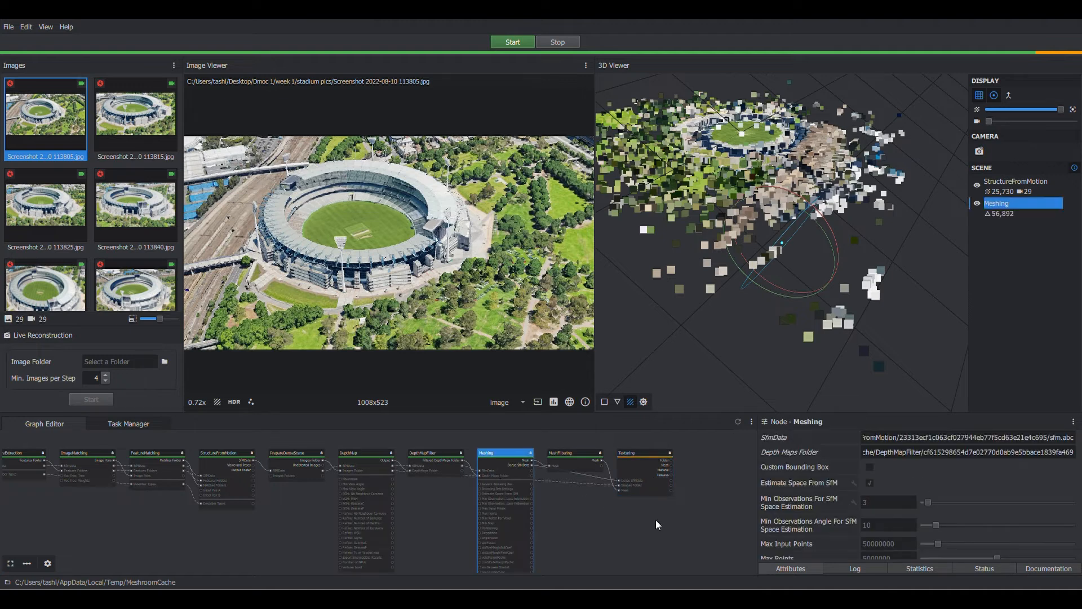
pyautogui.click(668, 520)
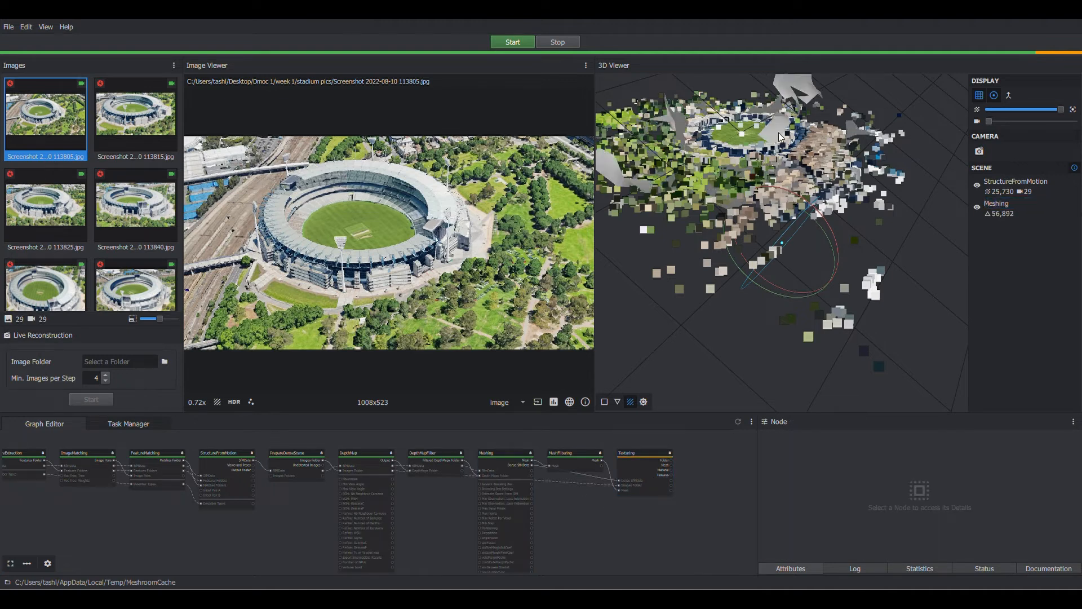
pyautogui.doubleClick(641, 472)
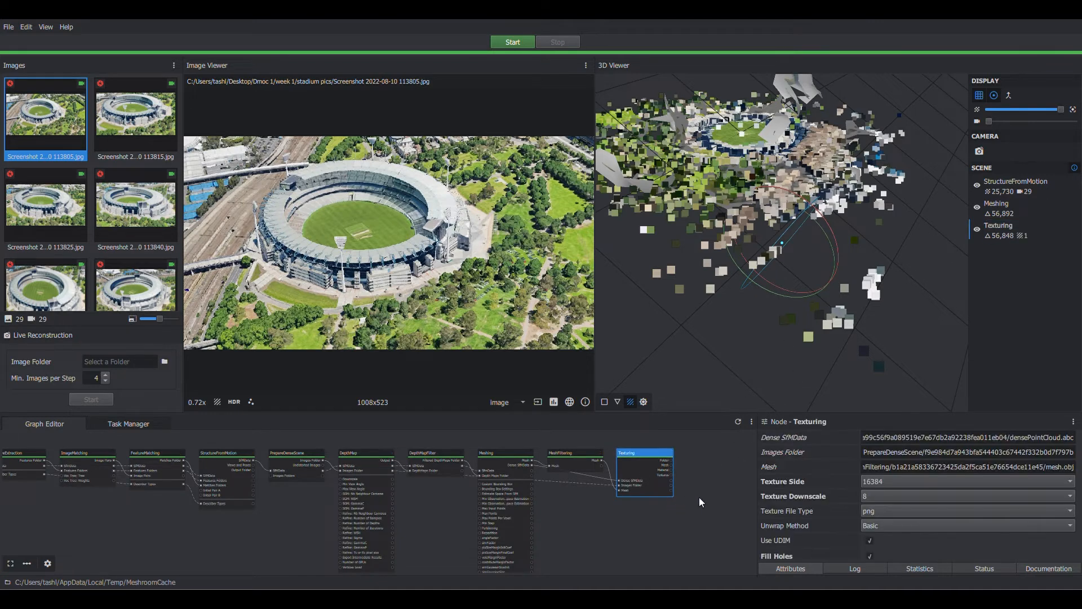
pyautogui.click(698, 497)
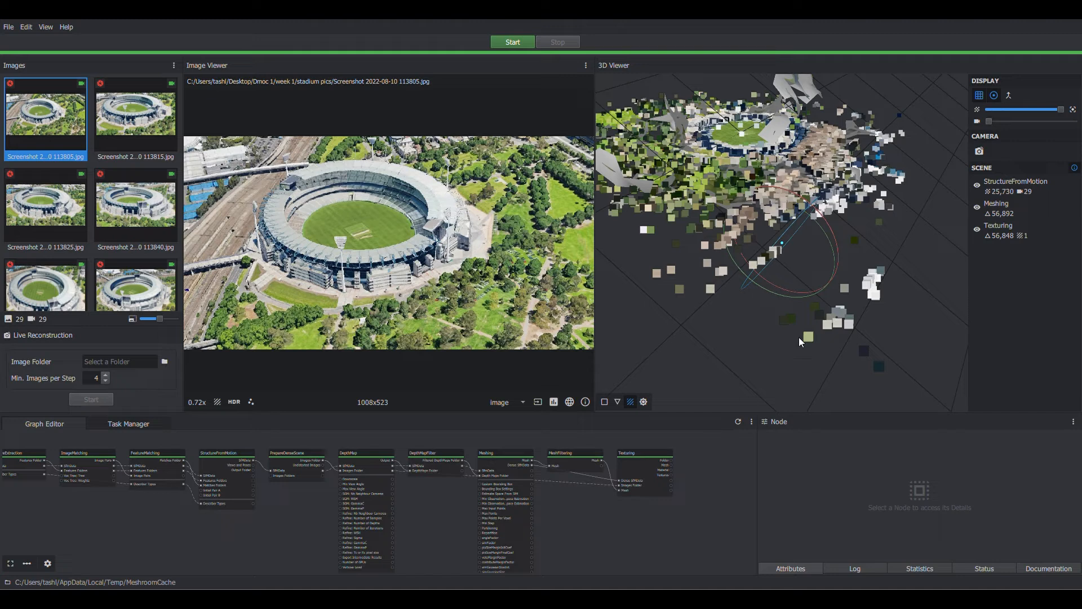
pyautogui.scroll(-5, 775, 174)
pyautogui.scroll(6, 727, 156)
pyautogui.scroll(-3, 727, 156)
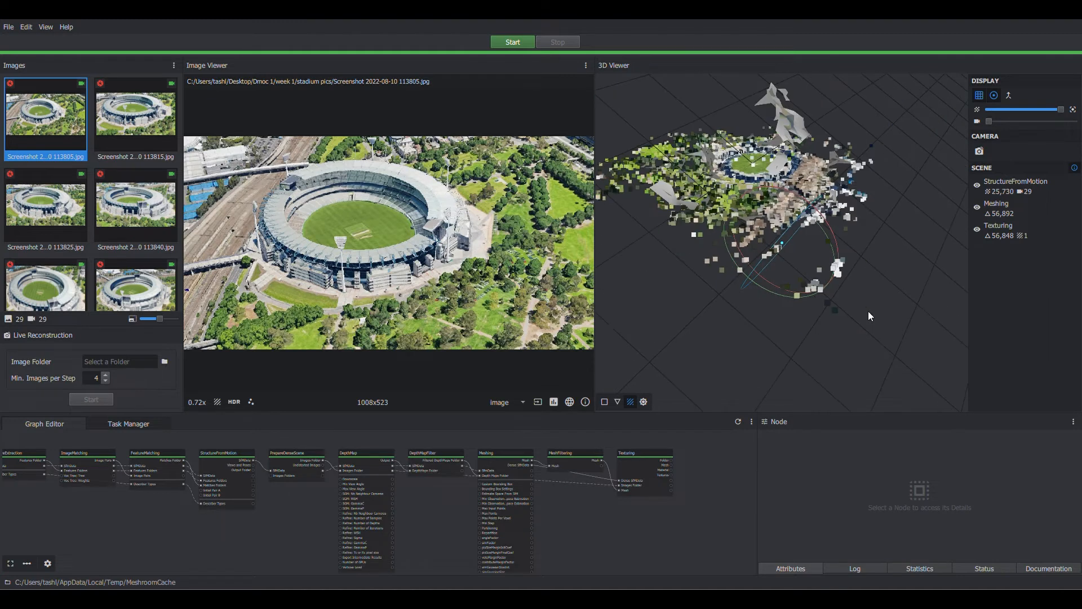
# - Toggle the visibility of the StructureFromMotion, Meshing and Texturing layers to compare the point cloud, the mesh and the textured model
pyautogui.click(993, 205)
pyautogui.click(992, 188)
pyautogui.scroll(3, 731, 157)
pyautogui.scroll(-3, 733, 158)
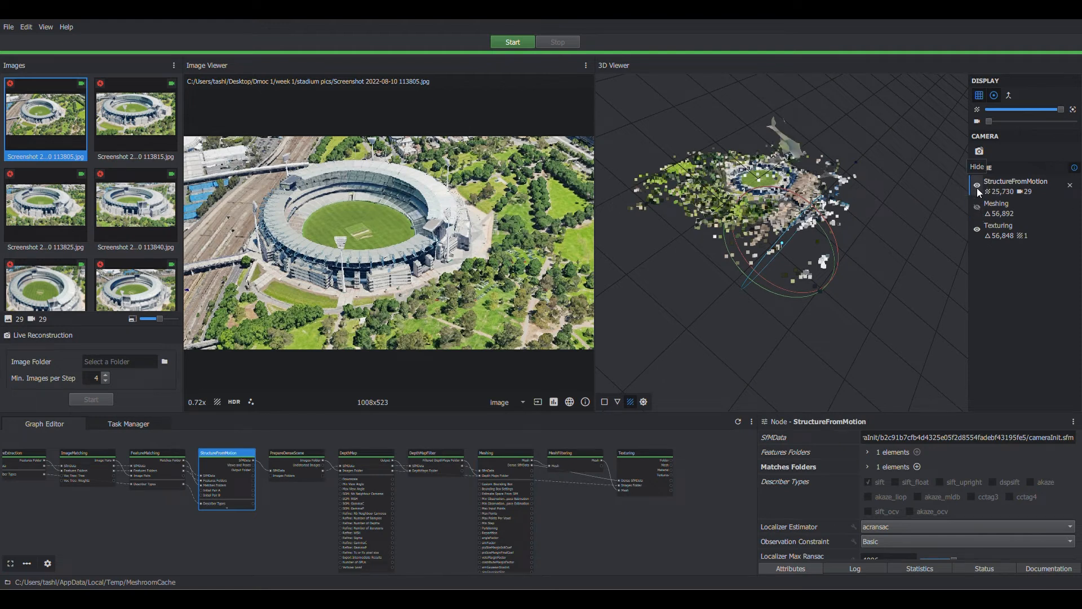
pyautogui.click(977, 186)
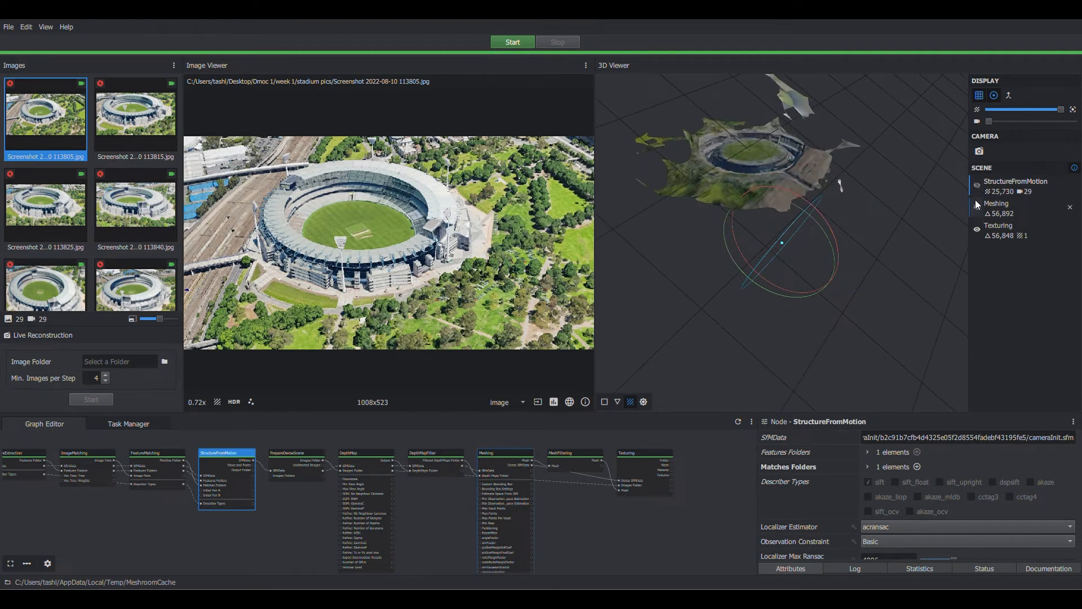
pyautogui.click(977, 206)
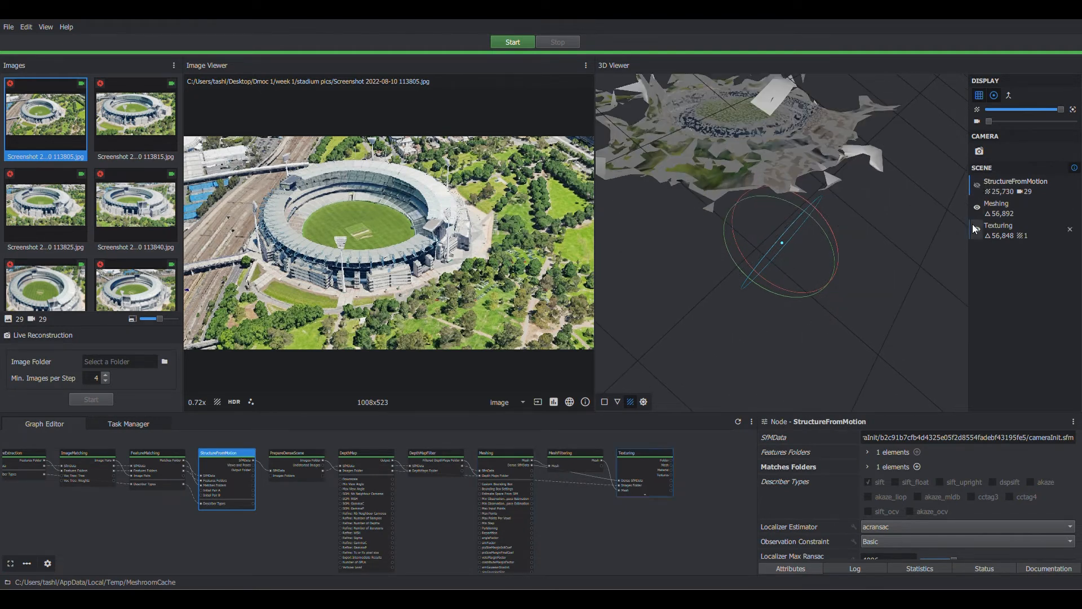
pyautogui.click(978, 230)
pyautogui.click(978, 229)
# - Hide the grid and show the origin axes in the 3D viewer, and set the point size to nearly the maximum with StructureFromMotion shown
pyautogui.click(1001, 97)
pyautogui.click(997, 95)
pyautogui.moveTo(1027, 108); pyautogui.dragTo(993, 107)
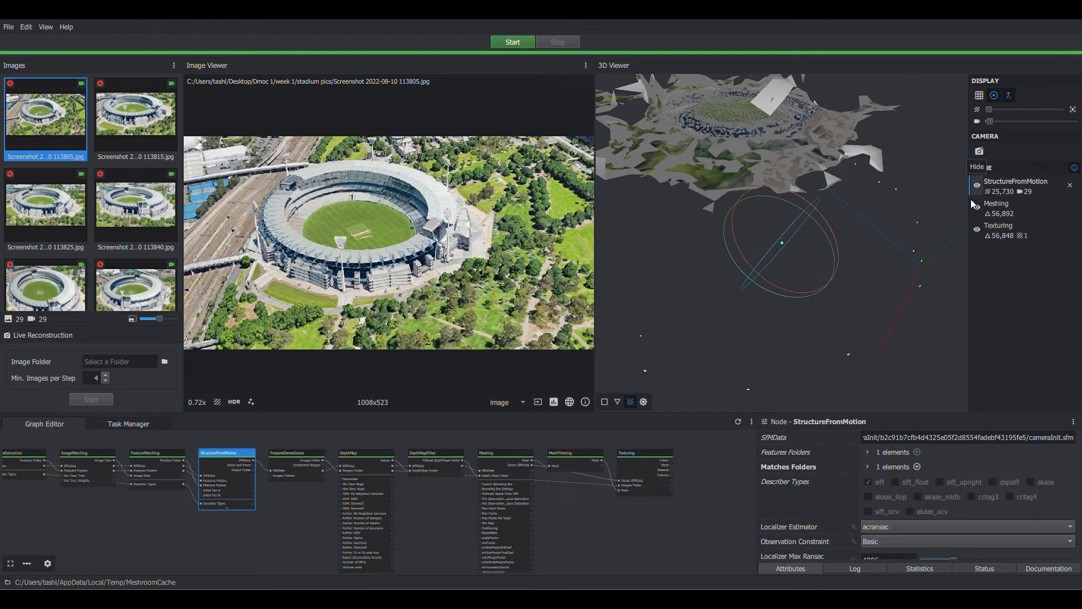
pyautogui.moveTo(990, 109); pyautogui.dragTo(1080, 110)
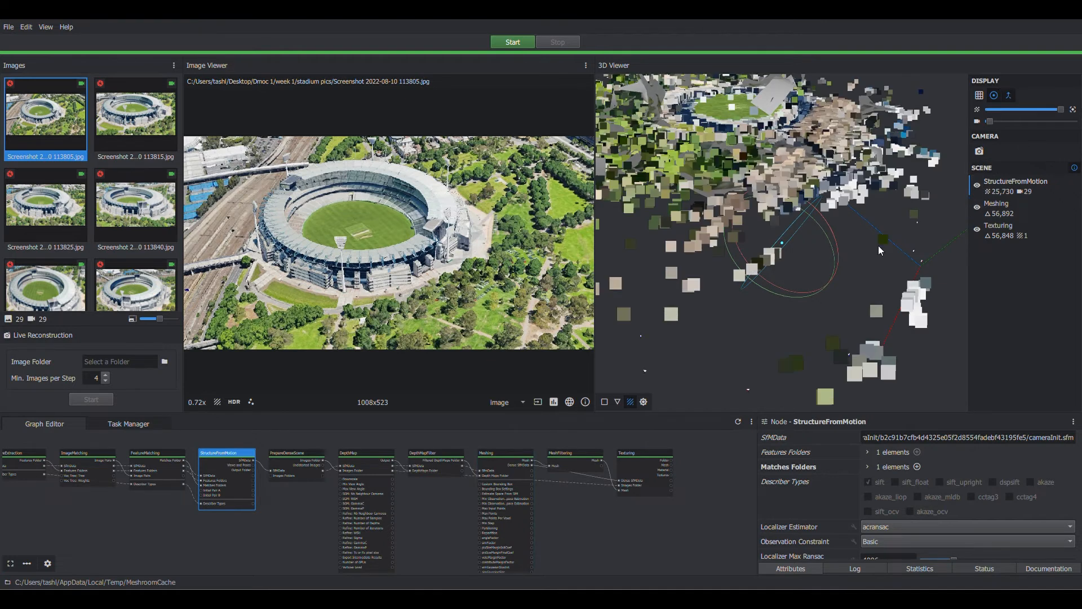
# - Compare the wireframe, solid and textured render modes of the stadium model and return to the textured mode
pyautogui.scroll(-6, 852, 226)
pyautogui.scroll(6, 852, 227)
pyautogui.scroll(-4, 852, 227)
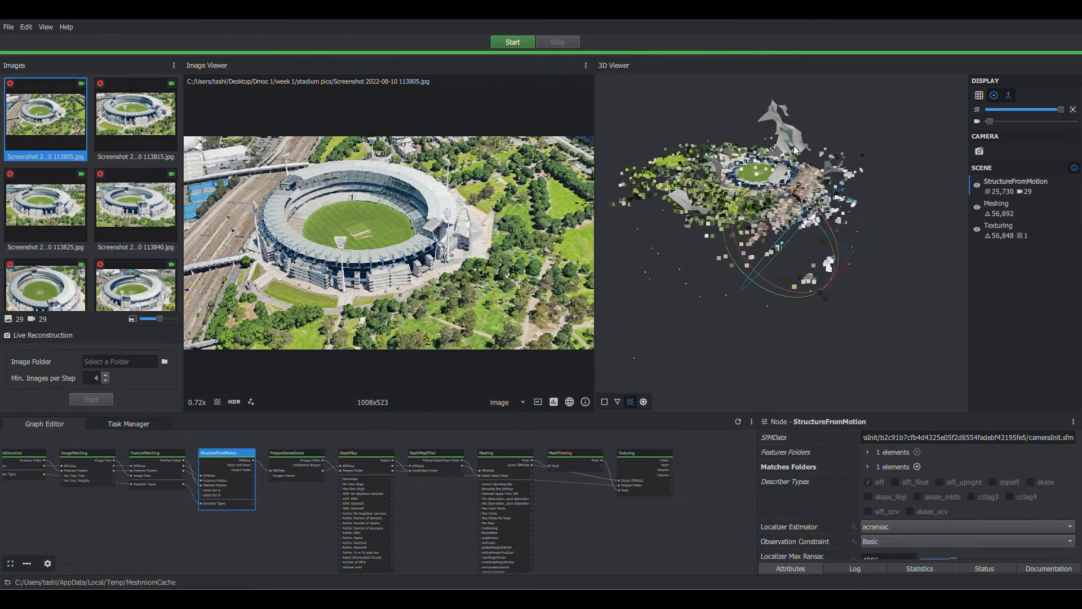
pyautogui.moveTo(720, 121); pyautogui.dragTo(727, 138, button='middle')
pyautogui.click(615, 404)
pyautogui.click(604, 404)
pyautogui.click(617, 401)
pyautogui.click(631, 401)
# - Review the attributes of the Texturing and DepthMap nodes and set the DepthMap node's Downscale to 4
pyautogui.click(997, 226)
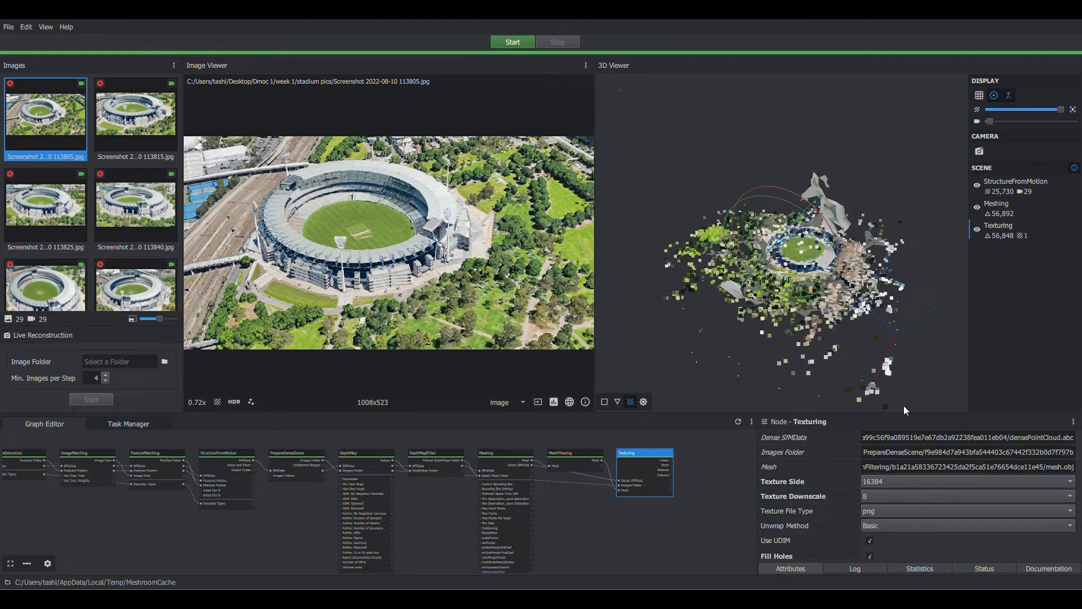
pyautogui.scroll(-3, 933, 512)
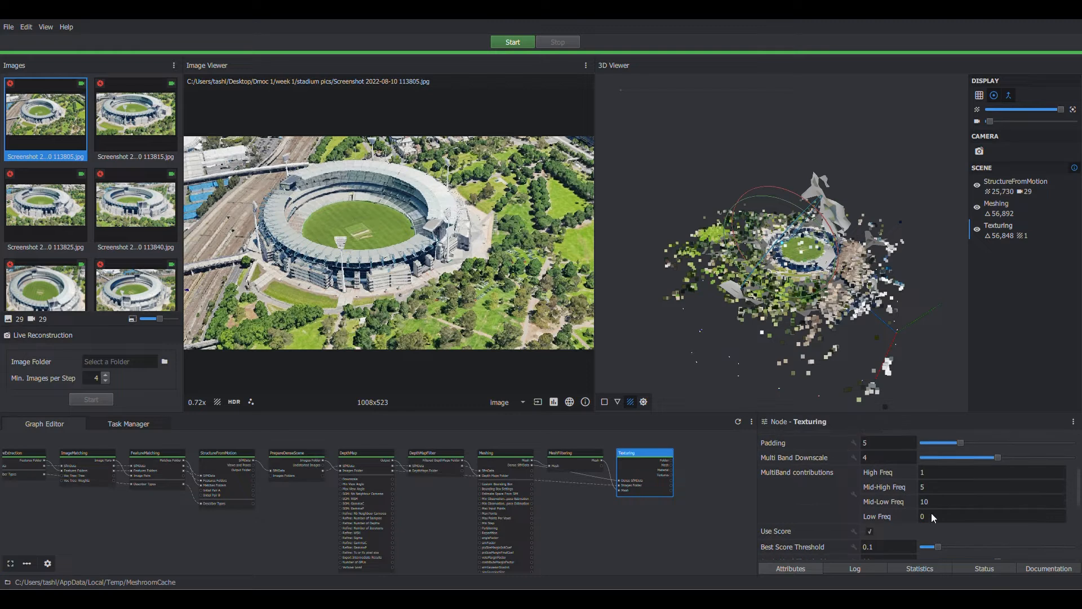
pyautogui.click(355, 461)
pyautogui.scroll(-5, 973, 472)
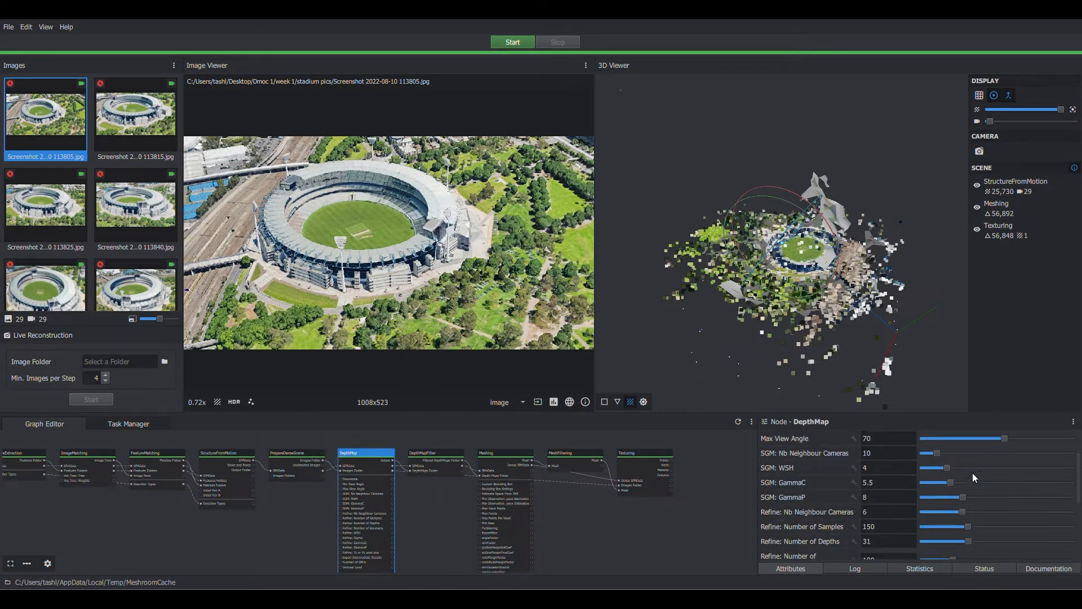
pyautogui.scroll(5, 981, 476)
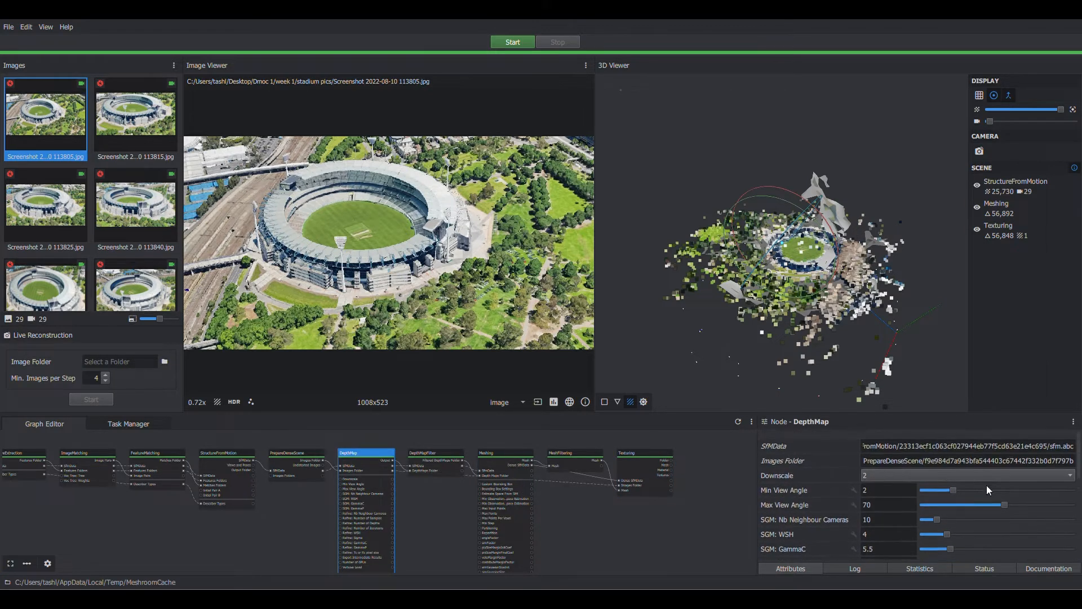
pyautogui.click(931, 469)
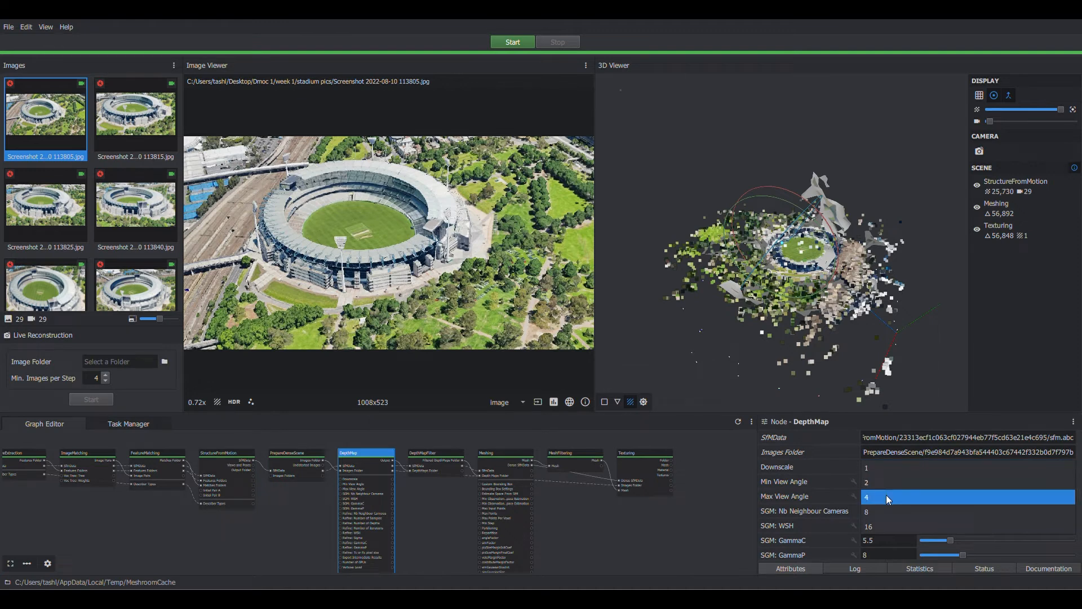
pyautogui.click(886, 495)
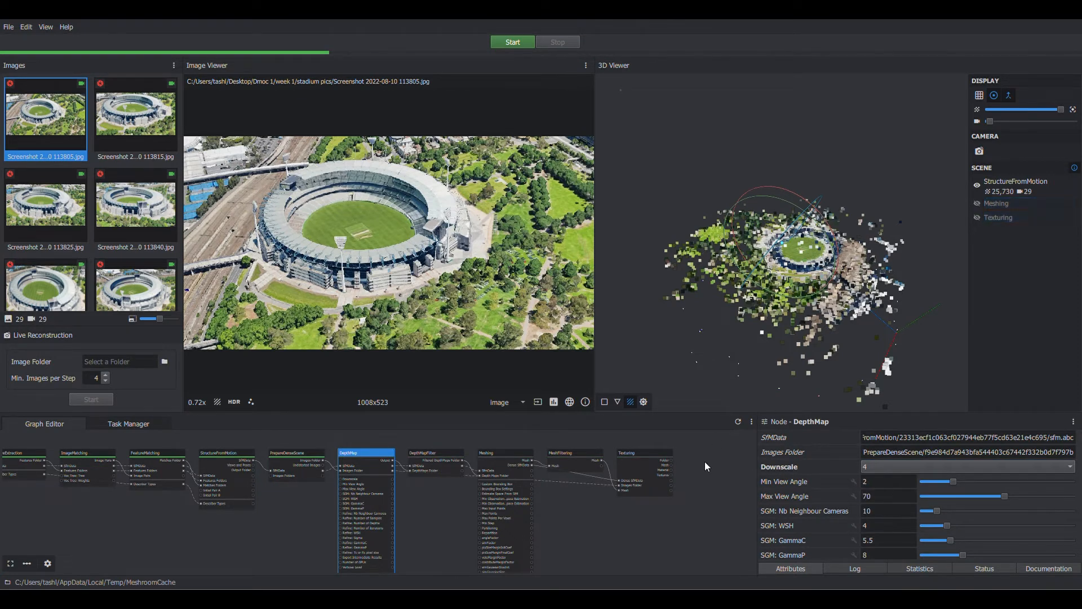
# - Recompute the pipeline up to the Texturing node, continuing without saving the project
pyautogui.click(631, 469)
pyautogui.rightClick(630, 469)
pyautogui.click(654, 478)
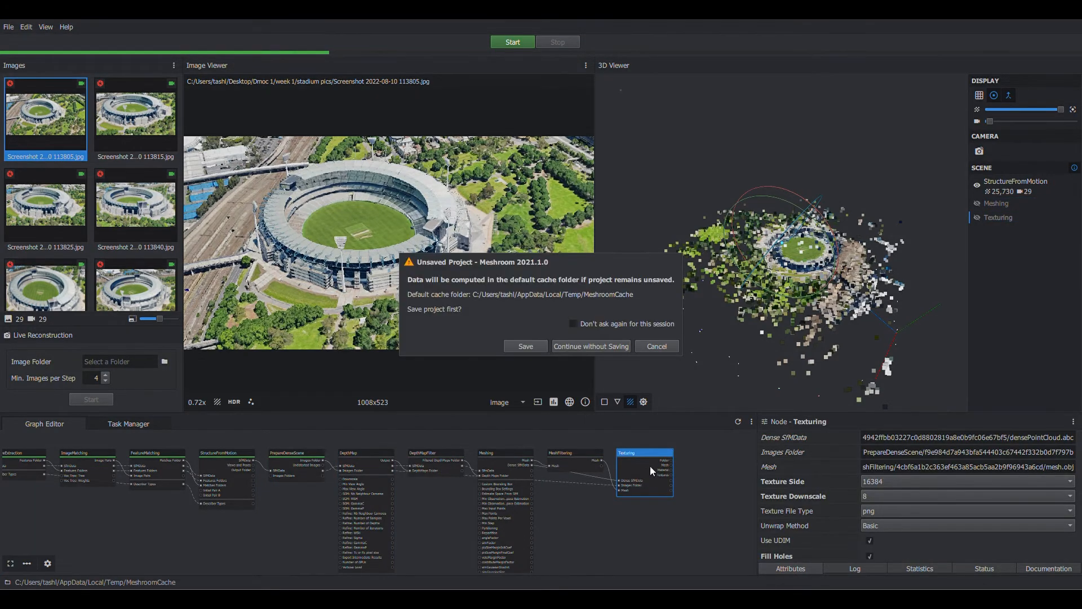
pyautogui.click(589, 346)
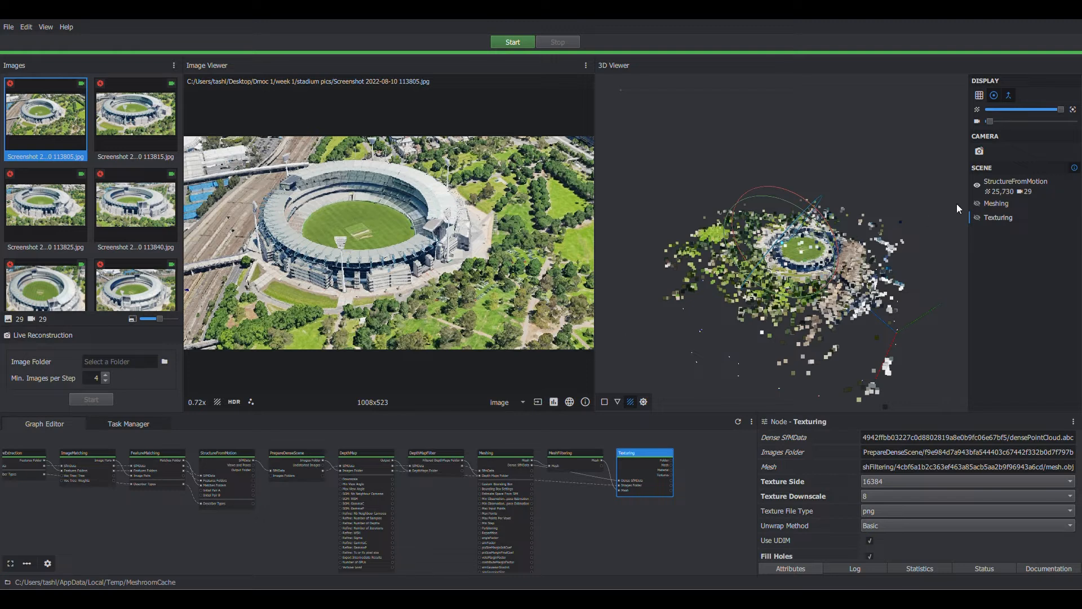
# - Load and show the recomputed Meshing and Texturing results in the 3D scene and switch to the solid render mode
pyautogui.click(979, 203)
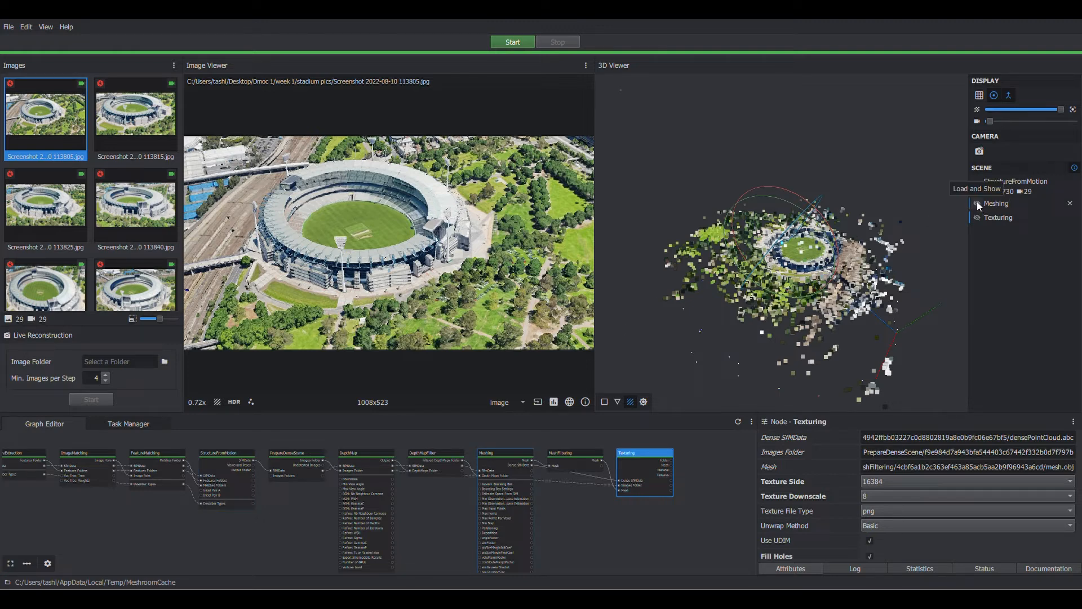
pyautogui.click(976, 227)
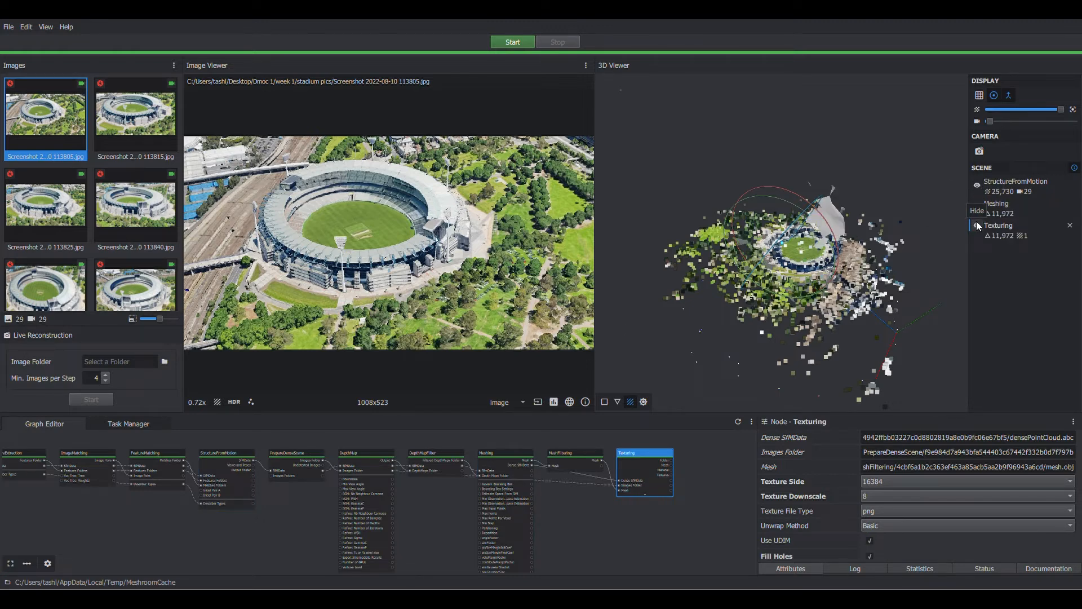
pyautogui.click(1008, 211)
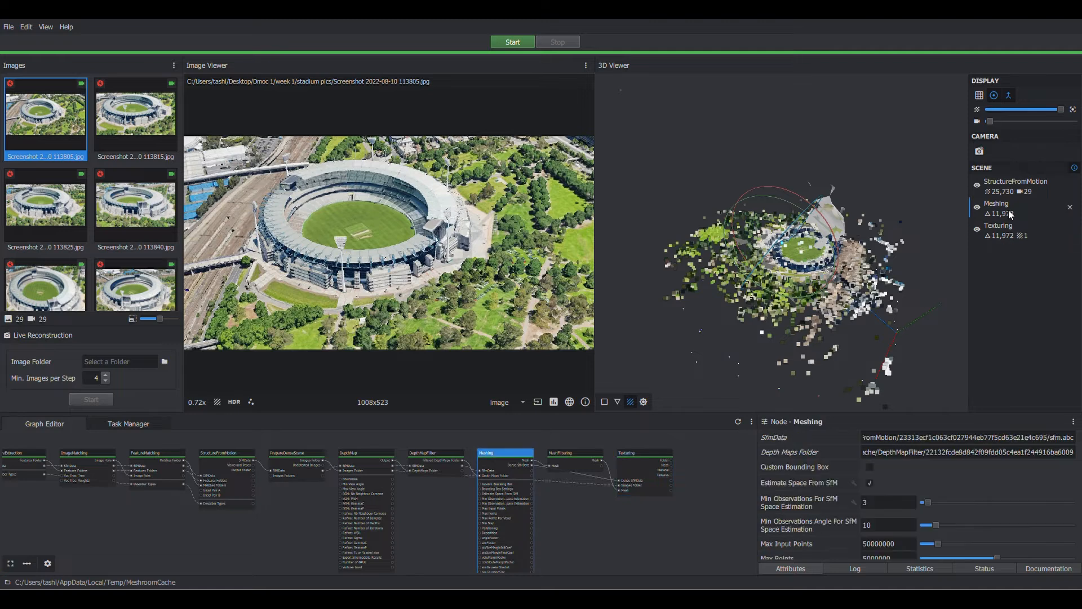
pyautogui.click(605, 401)
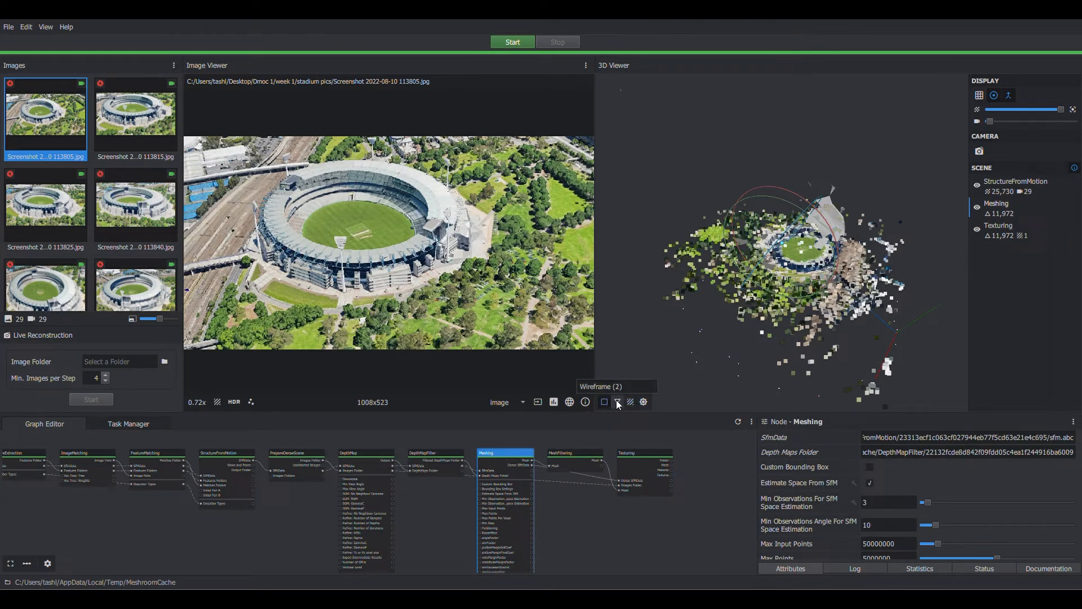
# - Select the Texturing result in the scene and reduce the point size of the point cloud to the minimum
pyautogui.click(1006, 226)
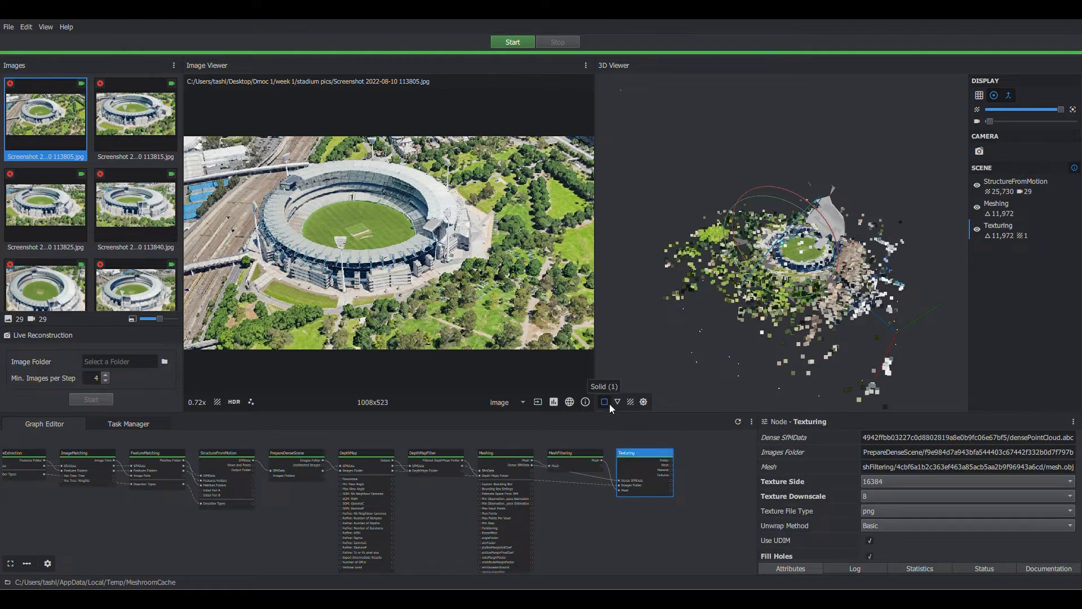
pyautogui.scroll(5, 829, 267)
pyautogui.scroll(8, 822, 267)
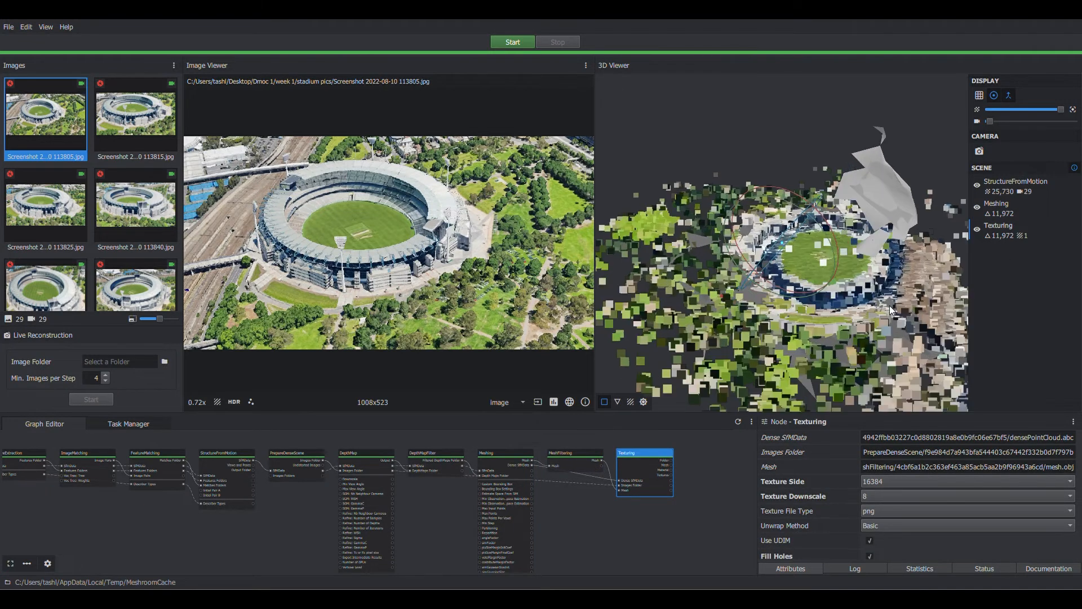
pyautogui.scroll(-10, 885, 249)
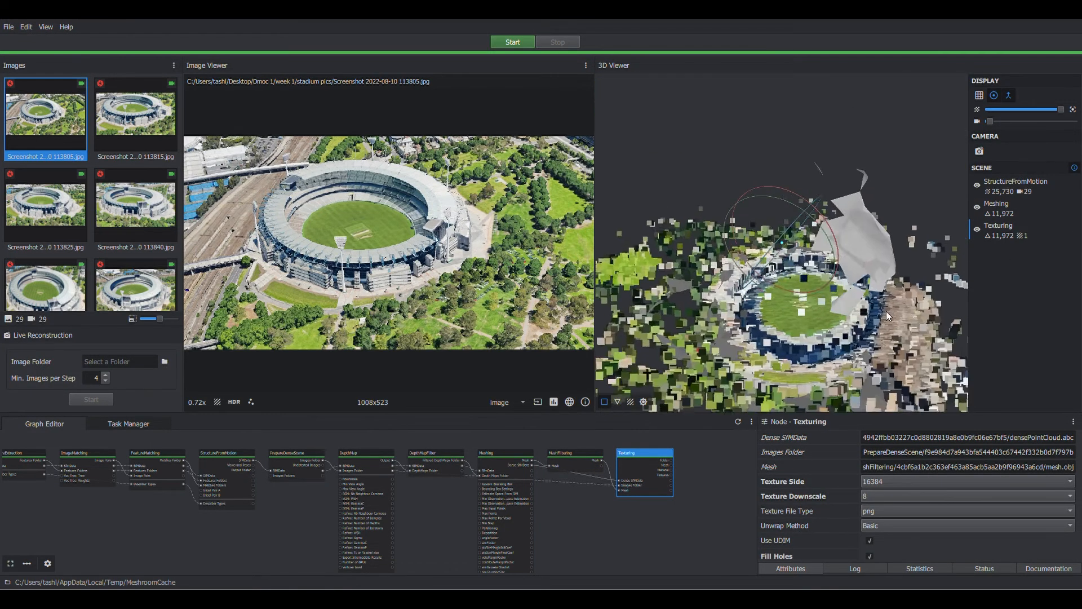
pyautogui.moveTo(1056, 112); pyautogui.dragTo(967, 117)
pyautogui.moveTo(788, 270)
pyautogui.mouseDown()
pyautogui.moveTo(793, 222)
pyautogui.moveTo(793, 249)
pyautogui.mouseUp()
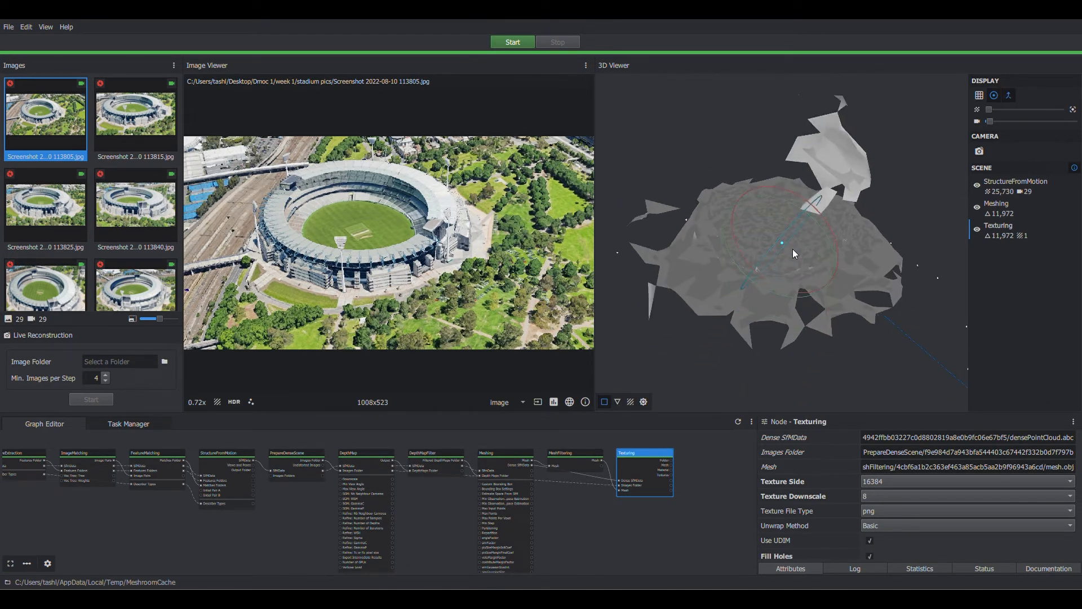
# - Show only the Texturing result in textured render mode and examine the stadium model from several sides and distances
pyautogui.scroll(5, 794, 252)
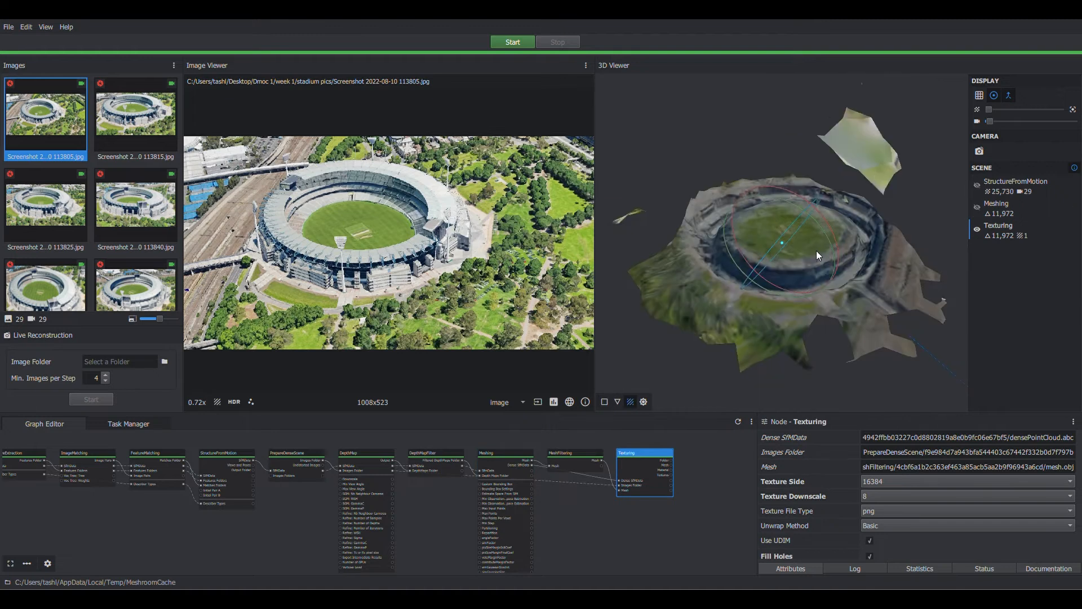
pyautogui.moveTo(817, 252)
pyautogui.mouseDown(button='middle')
pyautogui.moveTo(810, 296)
pyautogui.moveTo(806, 237)
pyautogui.mouseUp(button='middle')
pyautogui.moveTo(807, 239); pyautogui.dragTo(817, 212)
pyautogui.scroll(-5, 727, 228)
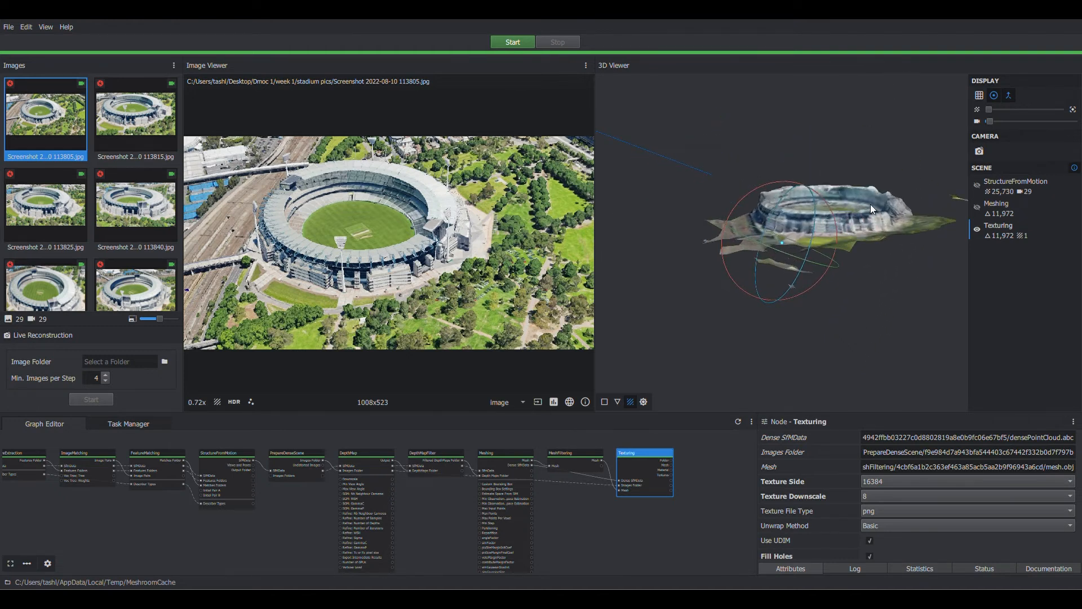
pyautogui.scroll(2, 881, 195)
pyautogui.scroll(-2, 859, 184)
pyautogui.scroll(2, 939, 172)
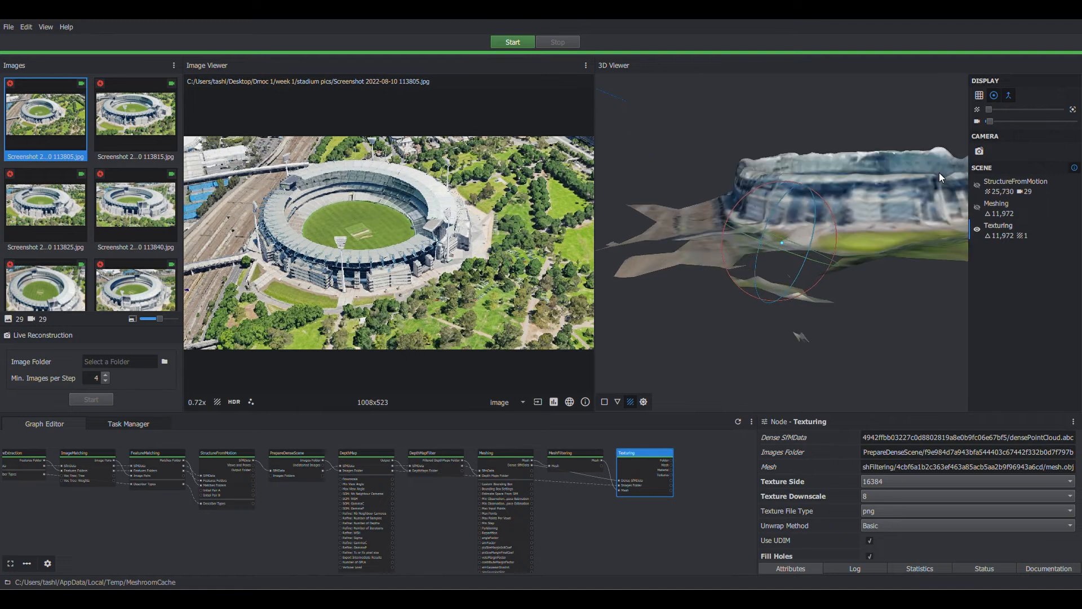
pyautogui.moveTo(753, 262); pyautogui.dragTo(732, 279)
pyautogui.rightClick(733, 281)
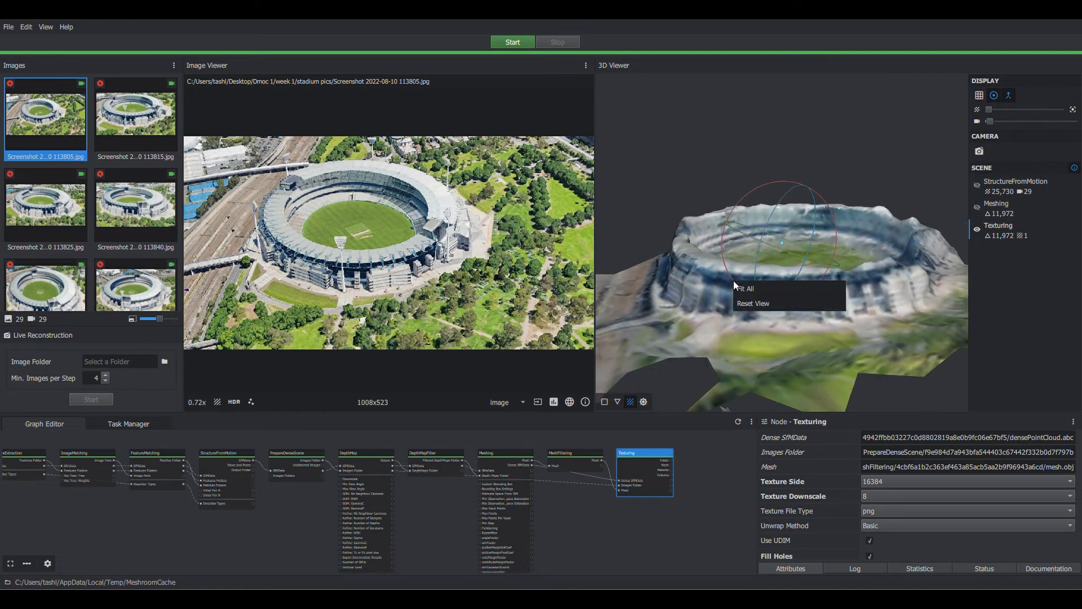
pyautogui.click(736, 180)
pyautogui.moveTo(736, 181); pyautogui.dragTo(829, 237)
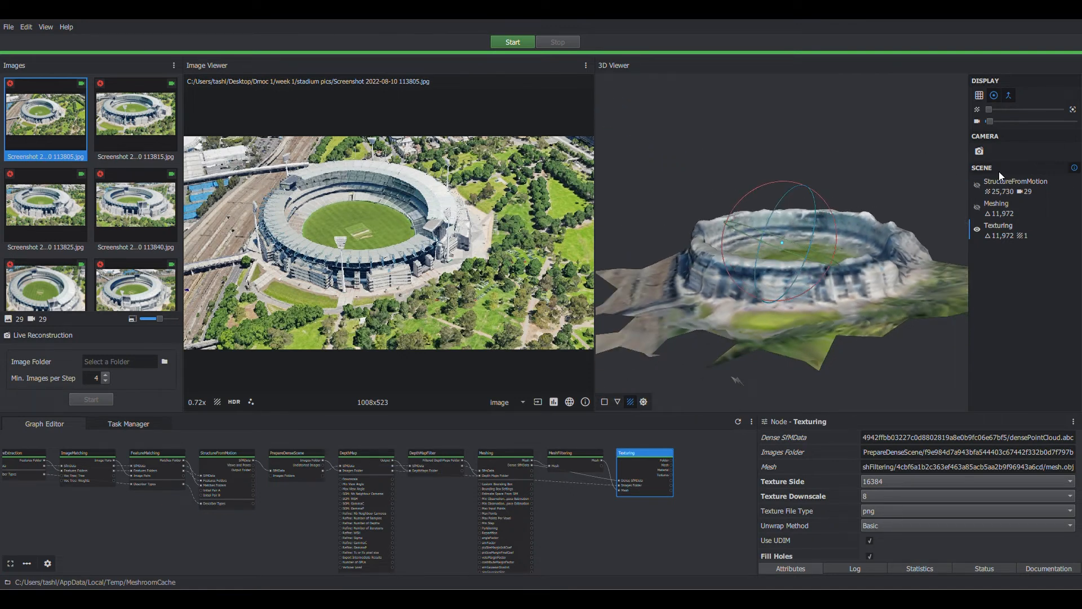
# - Show the Meshing result together with the textured mesh, compare them from several angles, and hide it again
pyautogui.click(977, 206)
pyautogui.scroll(3, 866, 259)
pyautogui.moveTo(860, 289); pyautogui.dragTo(833, 250)
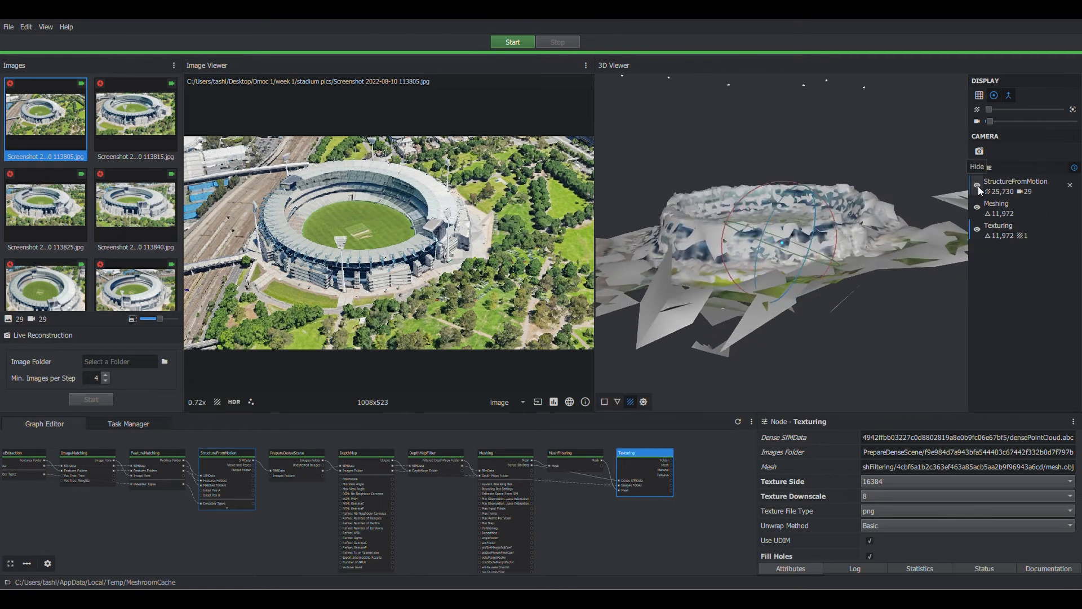
pyautogui.moveTo(811, 221); pyautogui.dragTo(809, 250)
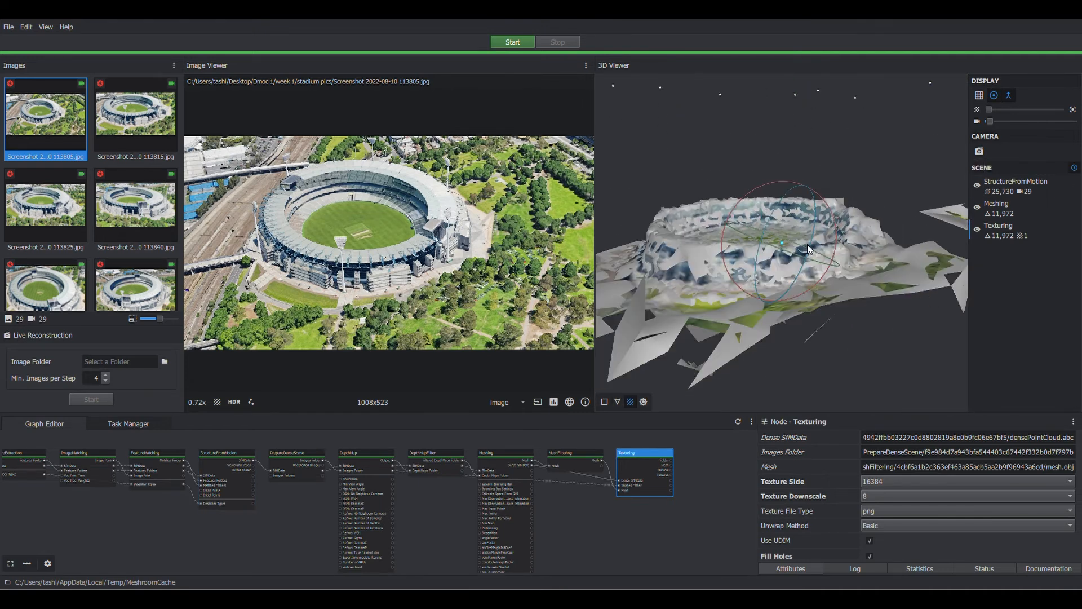
pyautogui.moveTo(713, 276); pyautogui.dragTo(699, 293)
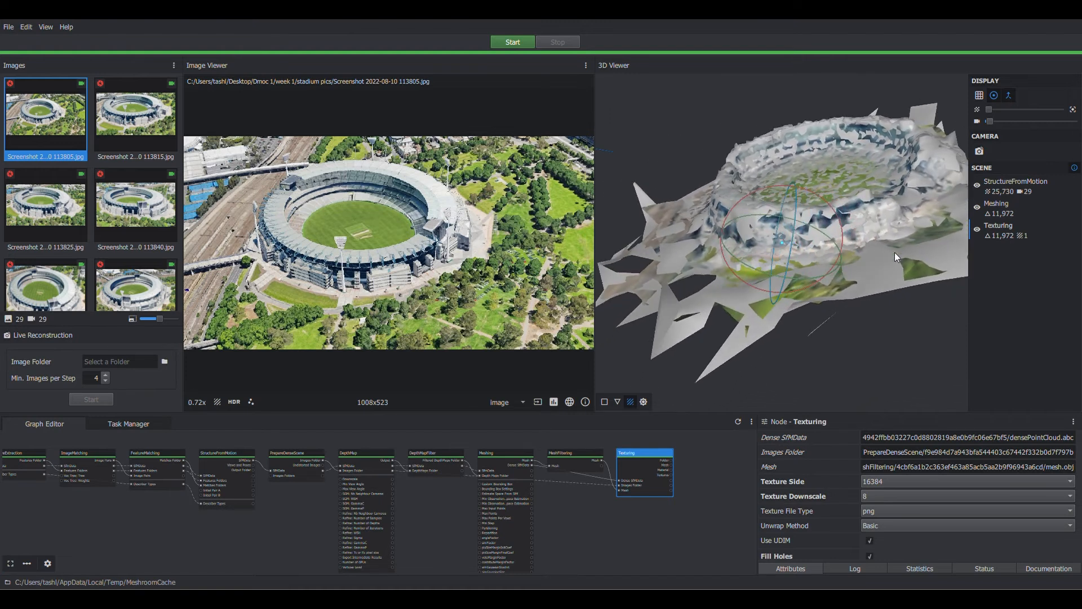
pyautogui.click(976, 210)
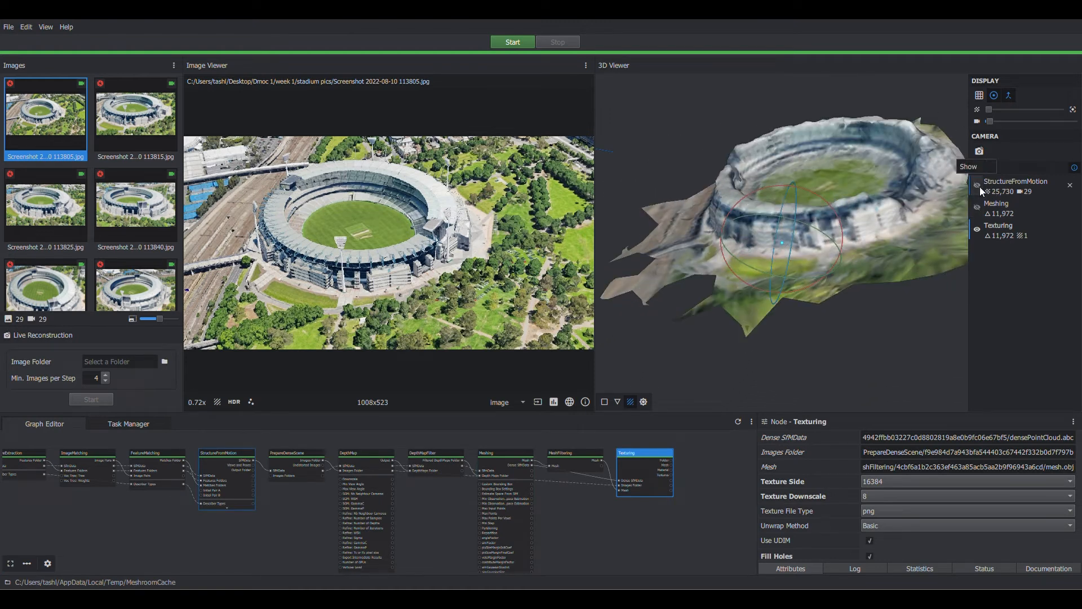
# - Switch to the solid render mode and compare the Texturing mesh with the Meshing result by showing and hiding the latter
pyautogui.click(604, 402)
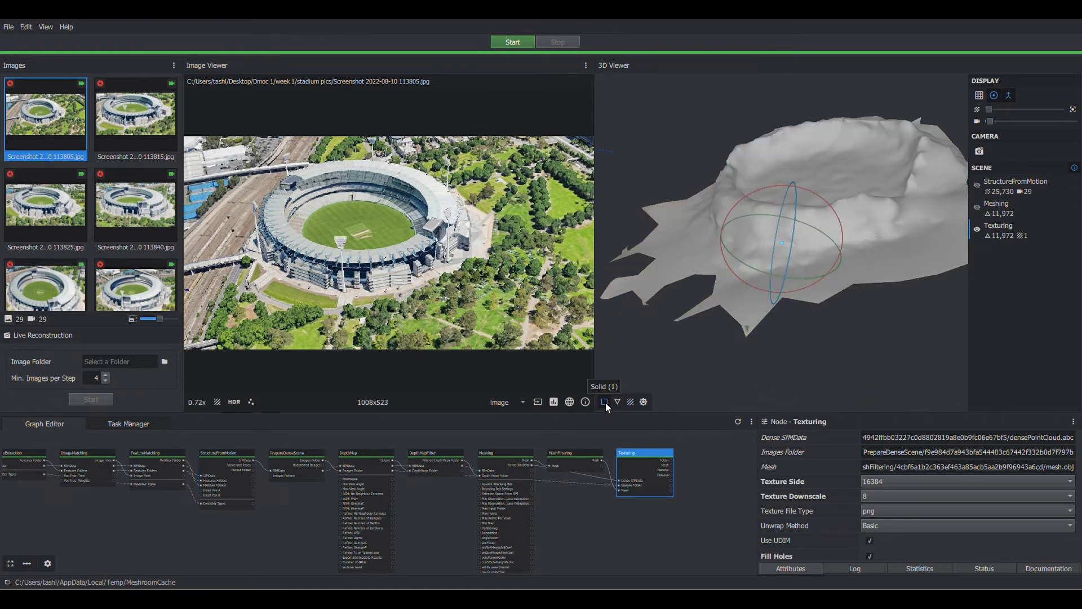
pyautogui.scroll(-3, 763, 229)
pyautogui.scroll(2, 905, 162)
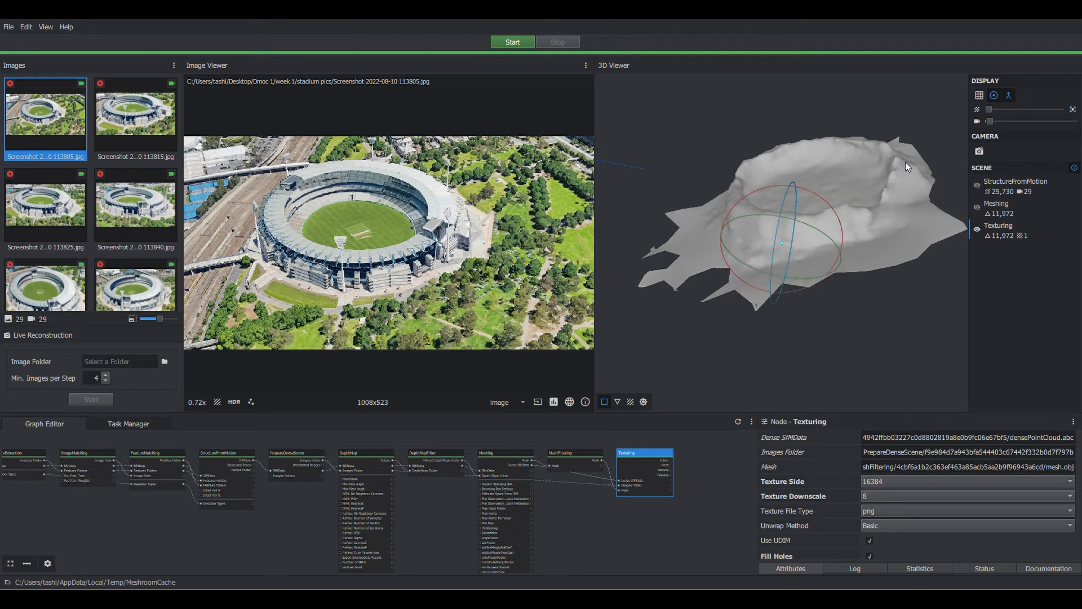
pyautogui.click(1001, 209)
pyautogui.click(978, 208)
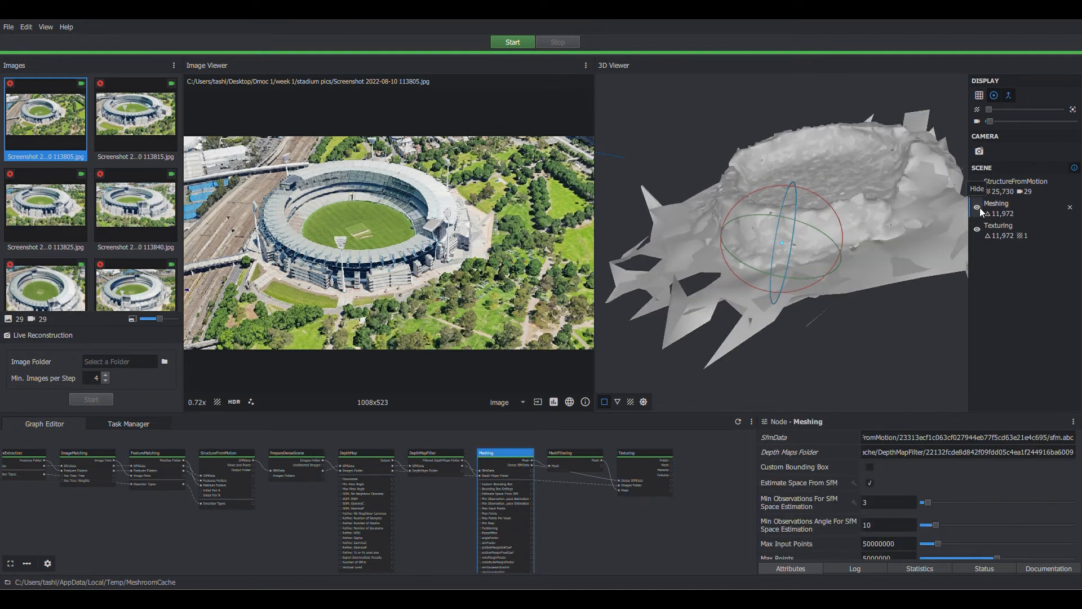
pyautogui.click(978, 207)
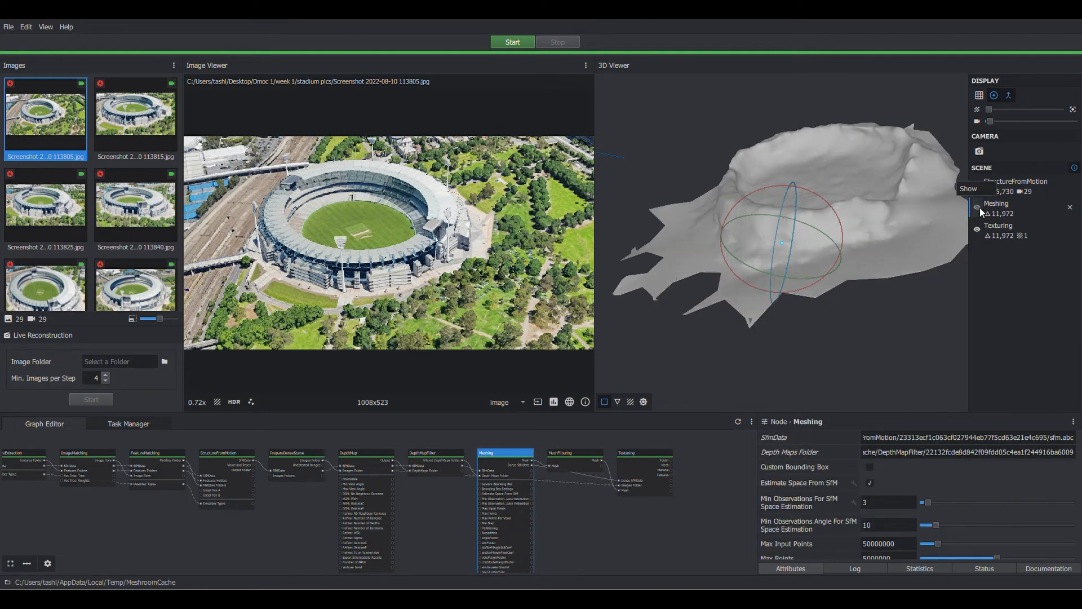
# - Examine the stadium mesh's triangles in wireframe render mode and return to the textured mode
pyautogui.click(618, 400)
pyautogui.moveTo(847, 192); pyautogui.dragTo(820, 249)
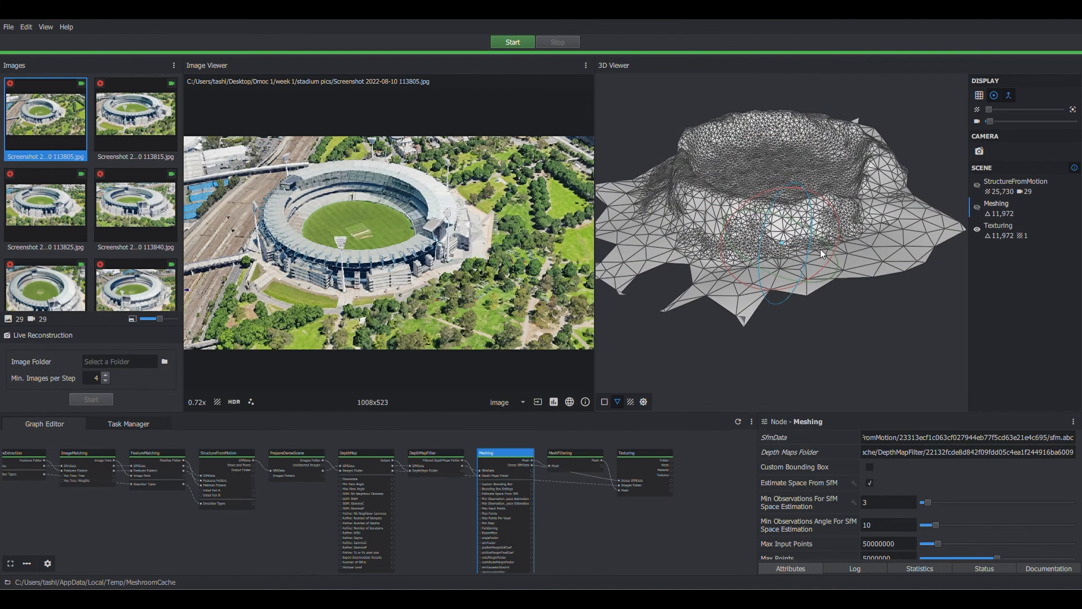
pyautogui.moveTo(767, 182); pyautogui.dragTo(755, 203)
pyautogui.scroll(3, 815, 122)
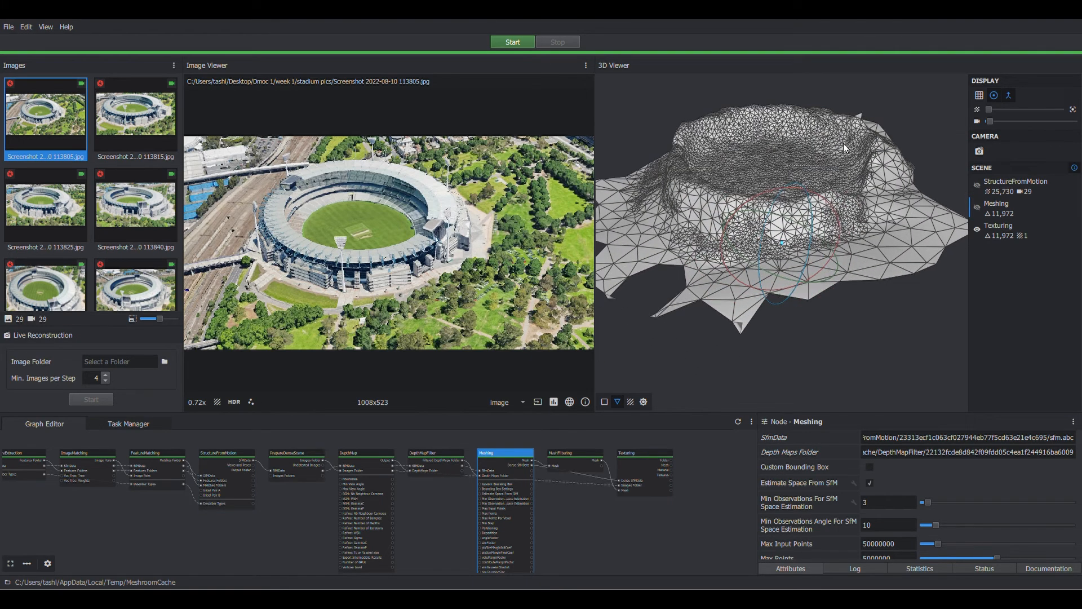
pyautogui.click(631, 402)
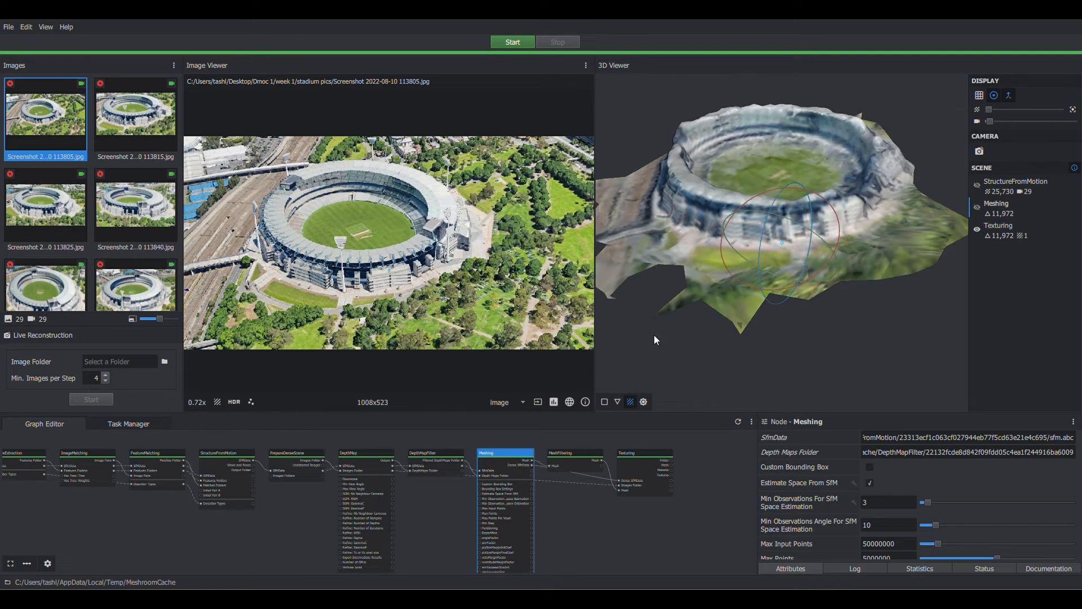
# - Show and hide the Meshing result once more in textured mode and view the remaining textured stadium
pyautogui.click(979, 207)
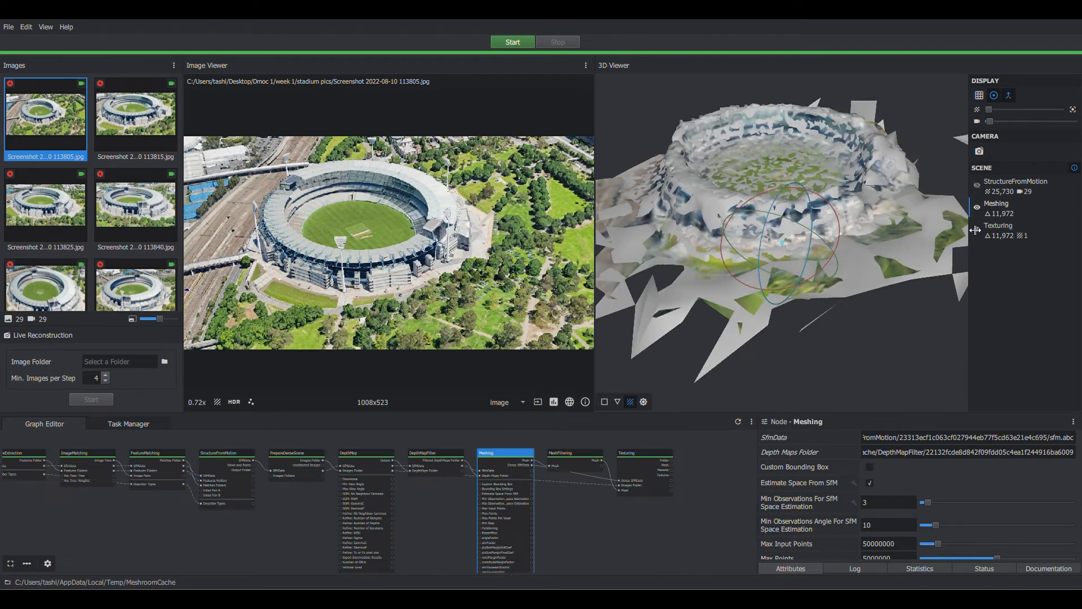
pyautogui.click(978, 207)
pyautogui.moveTo(757, 206); pyautogui.dragTo(765, 168)
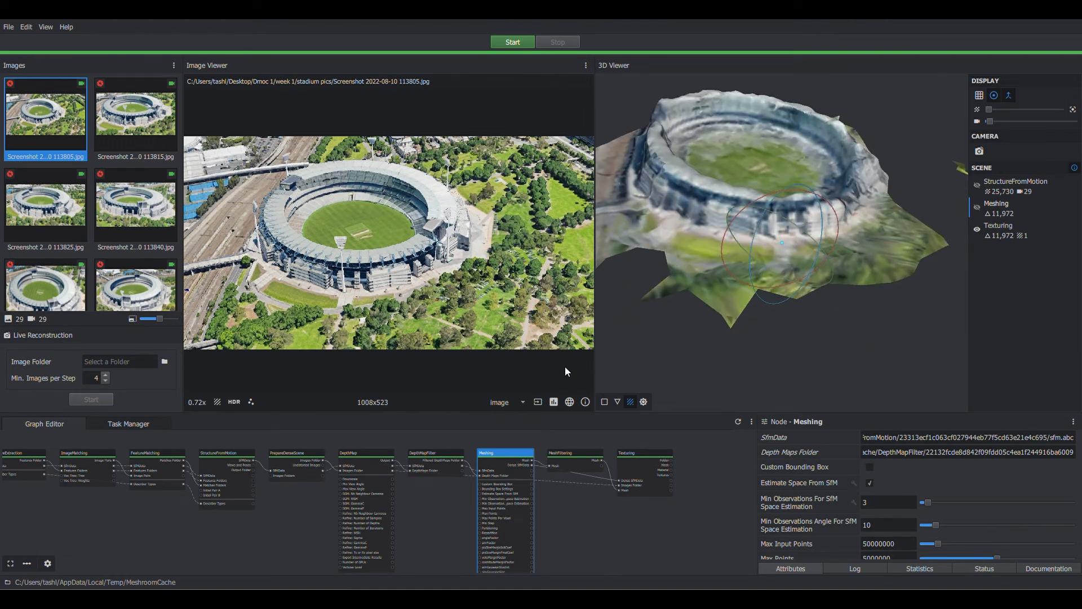
# - Review the selected image's metadata, the per-view structure-from-motion charts and the image's own reprojection and observation statistics
pyautogui.click(586, 402)
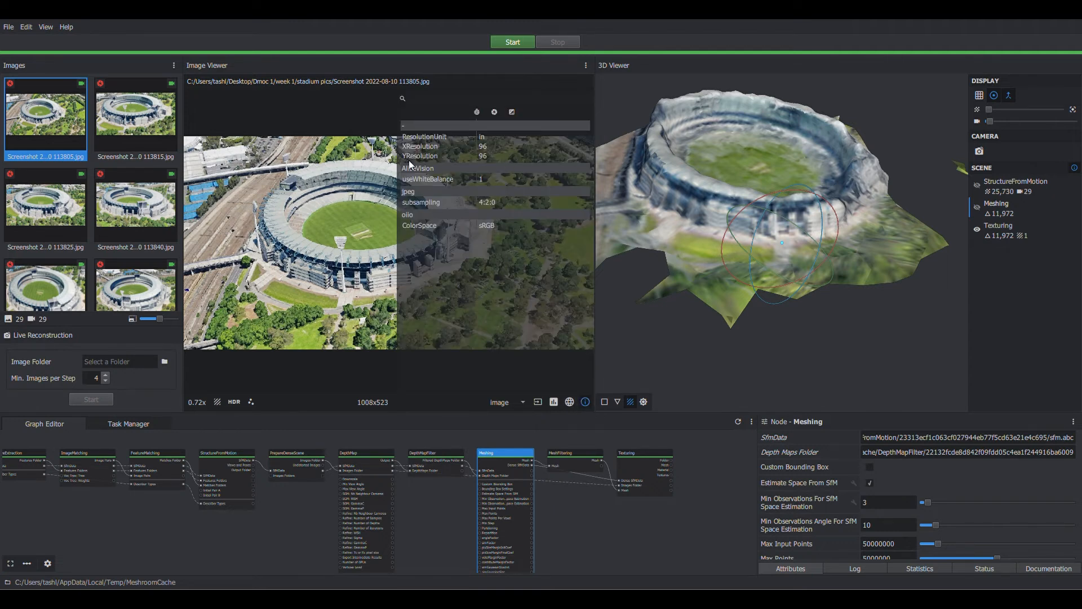
pyautogui.click(571, 402)
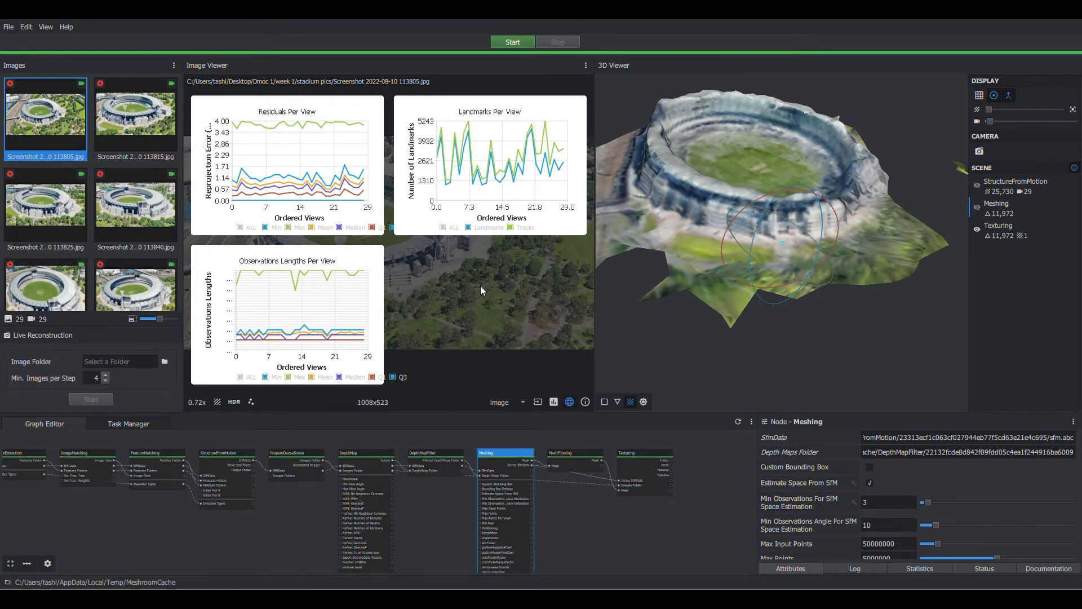
pyautogui.click(555, 400)
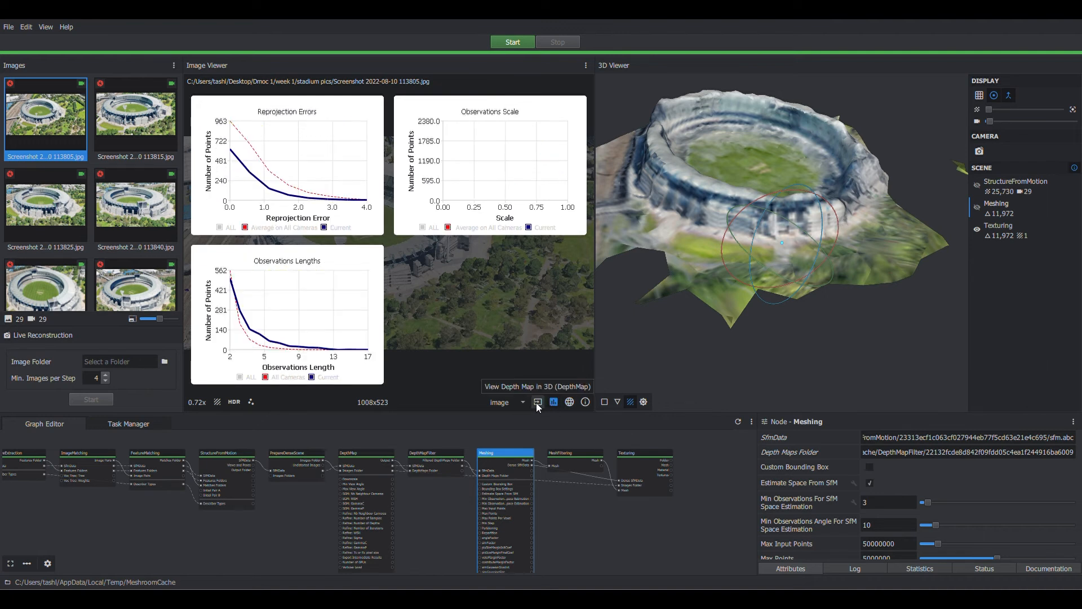
# - Load the selected image's depth map into the 3D scene, examine it against the stadium model, and hide it
pyautogui.click(537, 402)
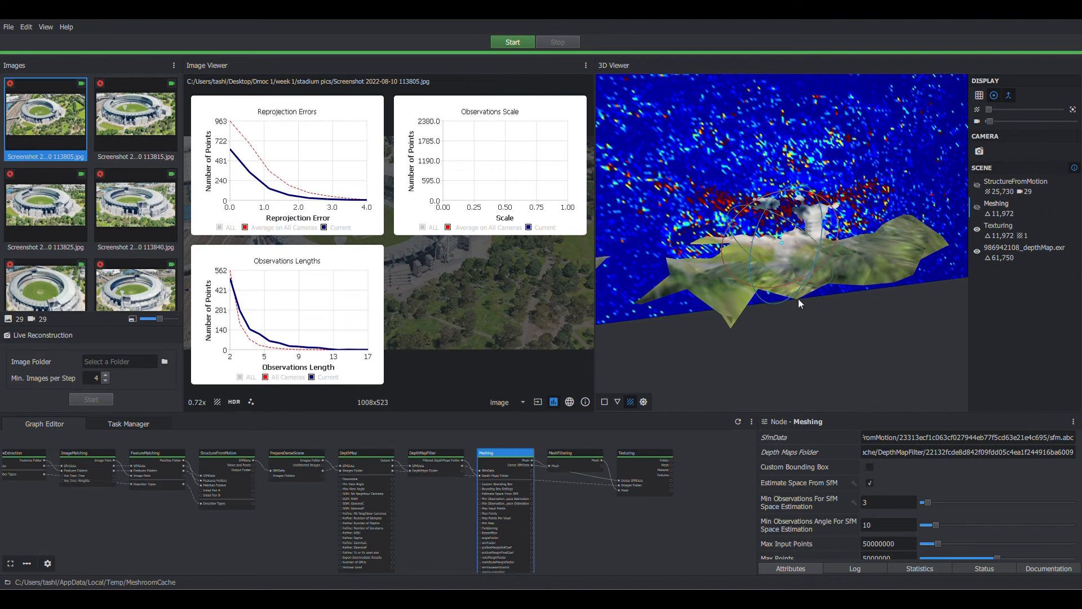
pyautogui.scroll(-5, 798, 299)
pyautogui.scroll(5, 804, 240)
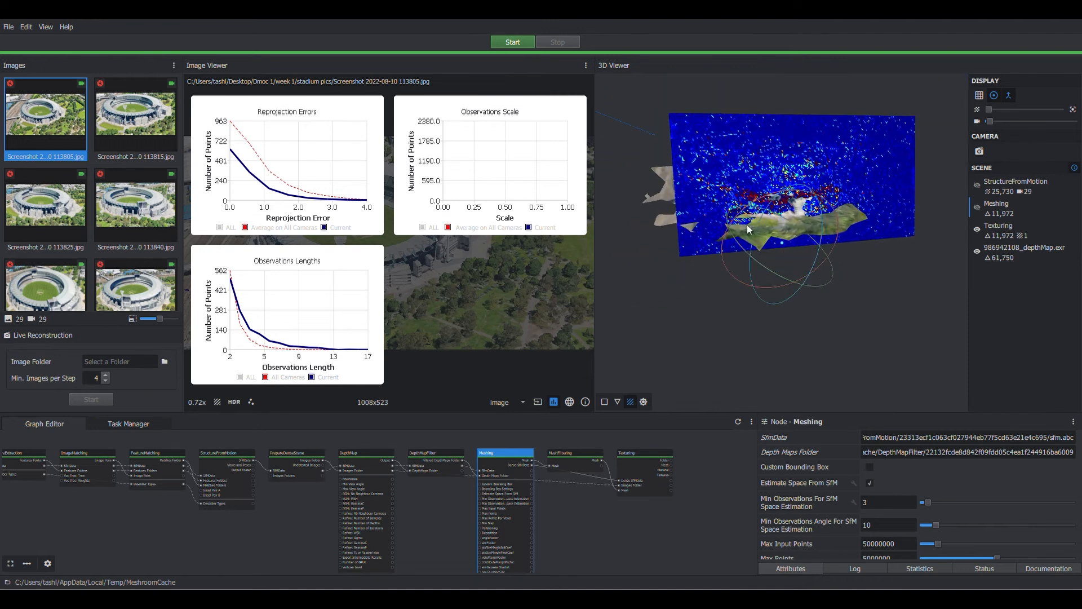
pyautogui.moveTo(756, 217); pyautogui.dragTo(691, 308)
pyautogui.click(1022, 249)
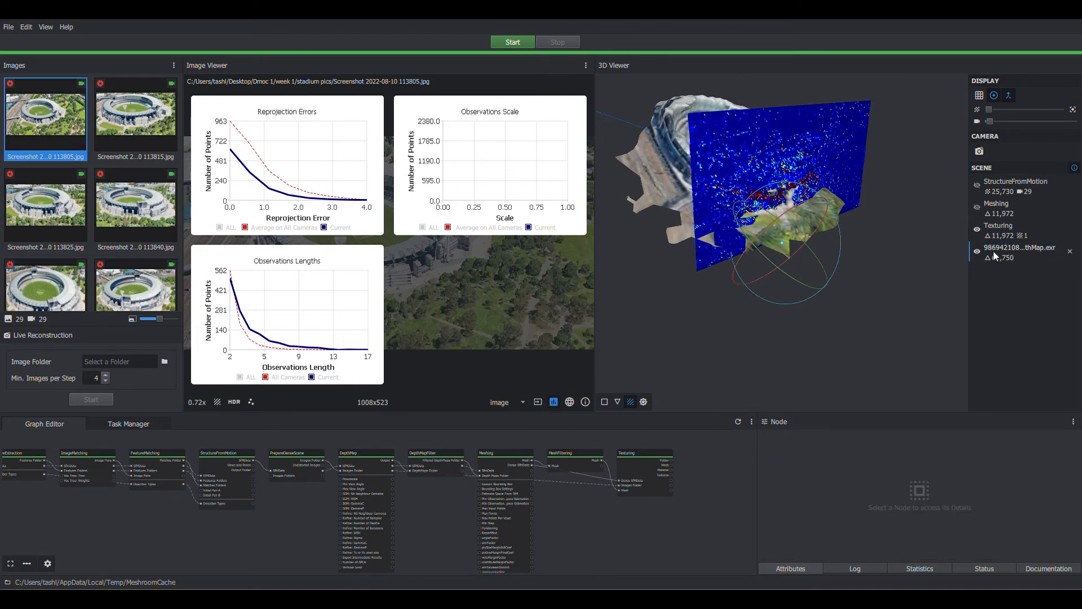
pyautogui.click(978, 251)
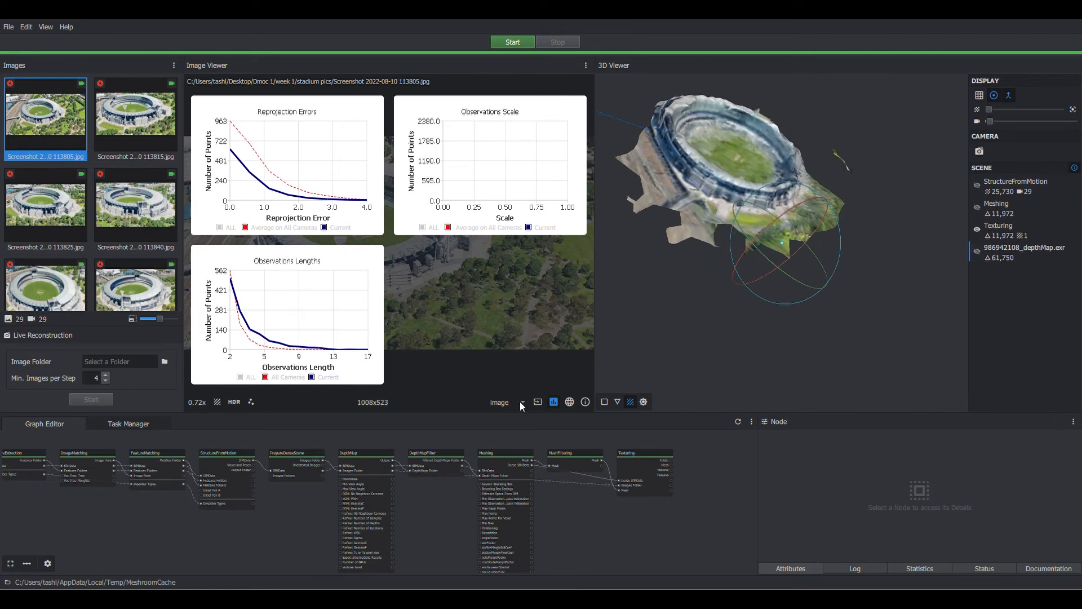
# - Display the selected image's depth output in the image viewer and close the statistics charts to examine it
pyautogui.click(506, 420)
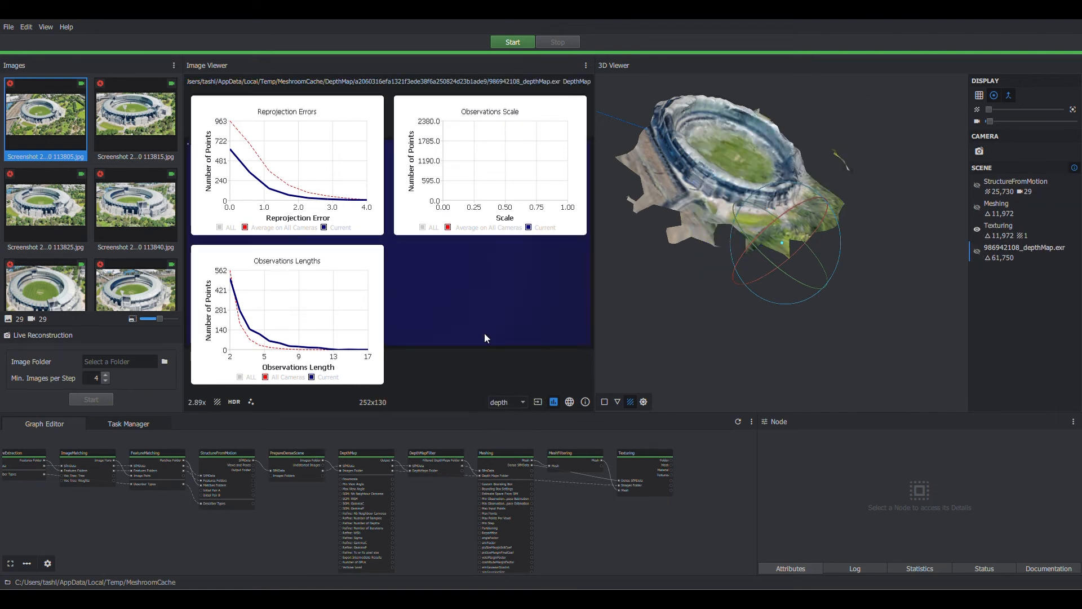
pyautogui.click(554, 401)
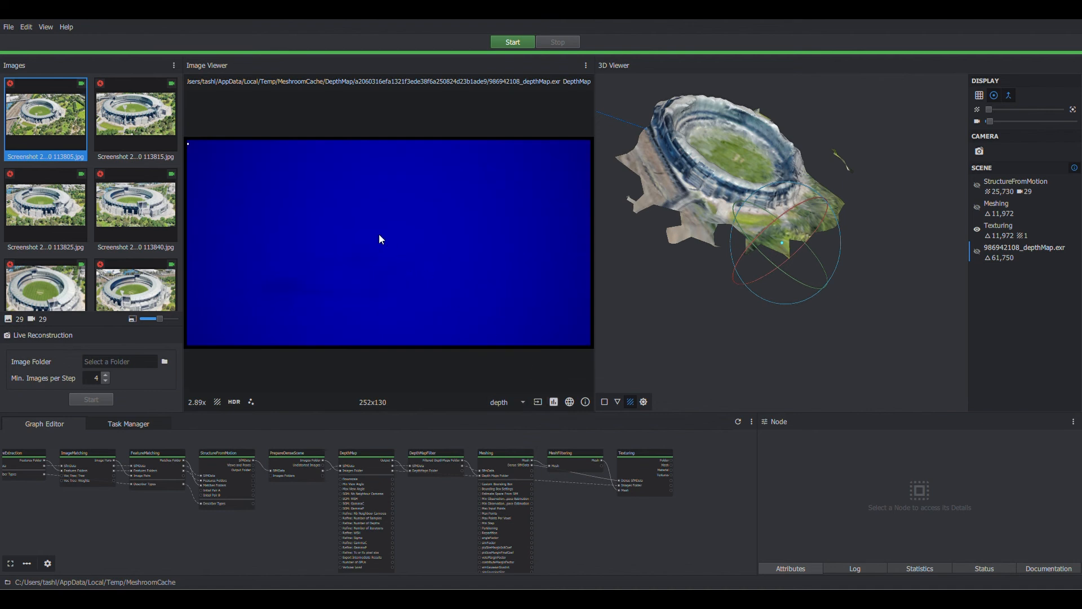
pyautogui.scroll(-4, 379, 240)
pyautogui.scroll(3, 381, 247)
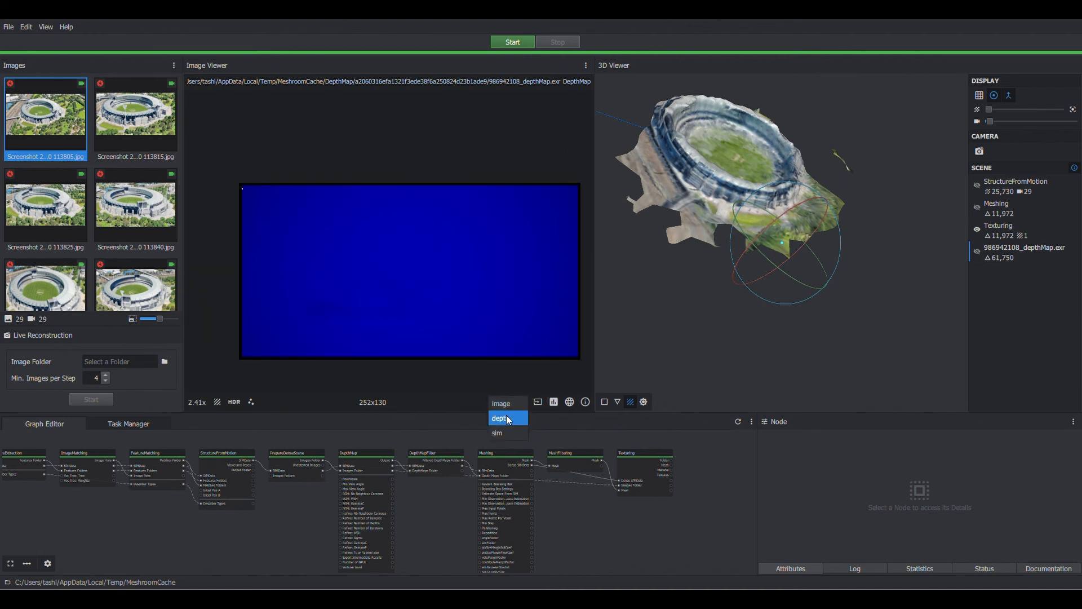
# - Examine the selected photo's sim map in the image viewer and return to the original image
pyautogui.click(503, 431)
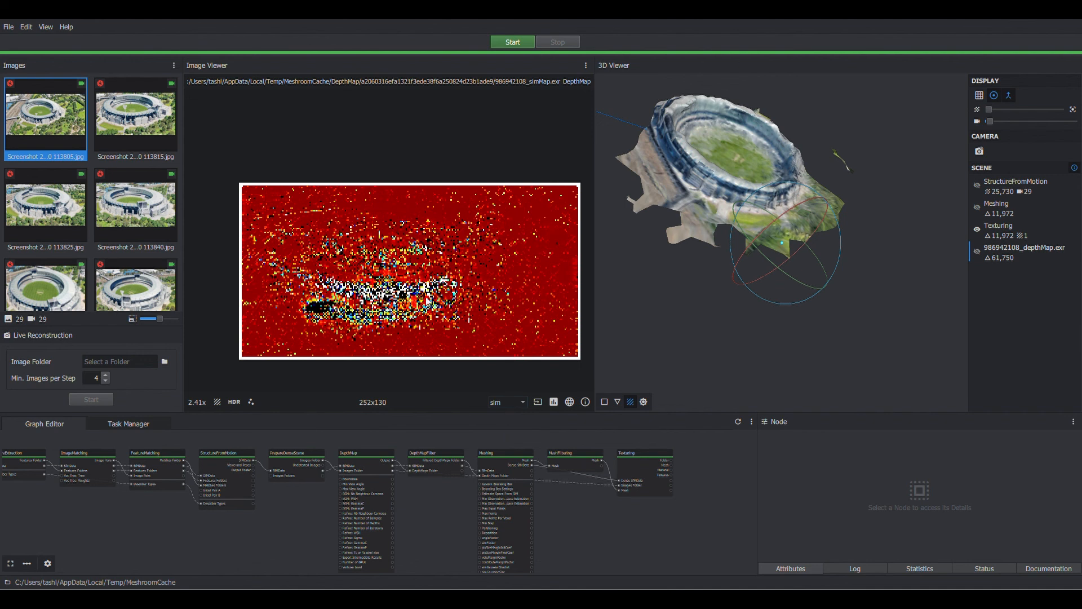
pyautogui.scroll(2, 402, 294)
pyautogui.scroll(-2, 402, 293)
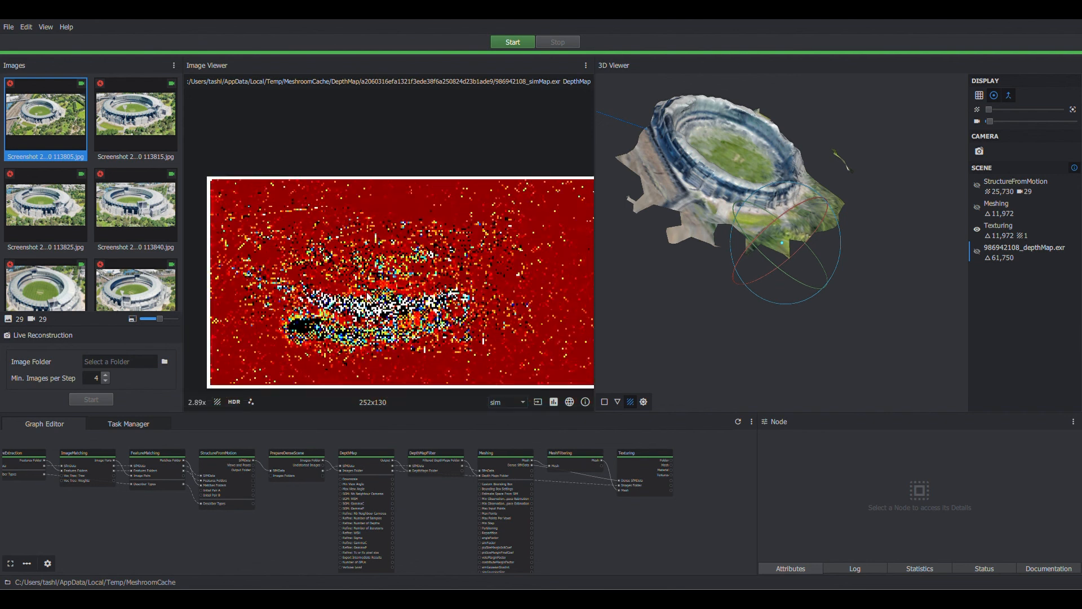
pyautogui.click(520, 400)
pyautogui.click(506, 408)
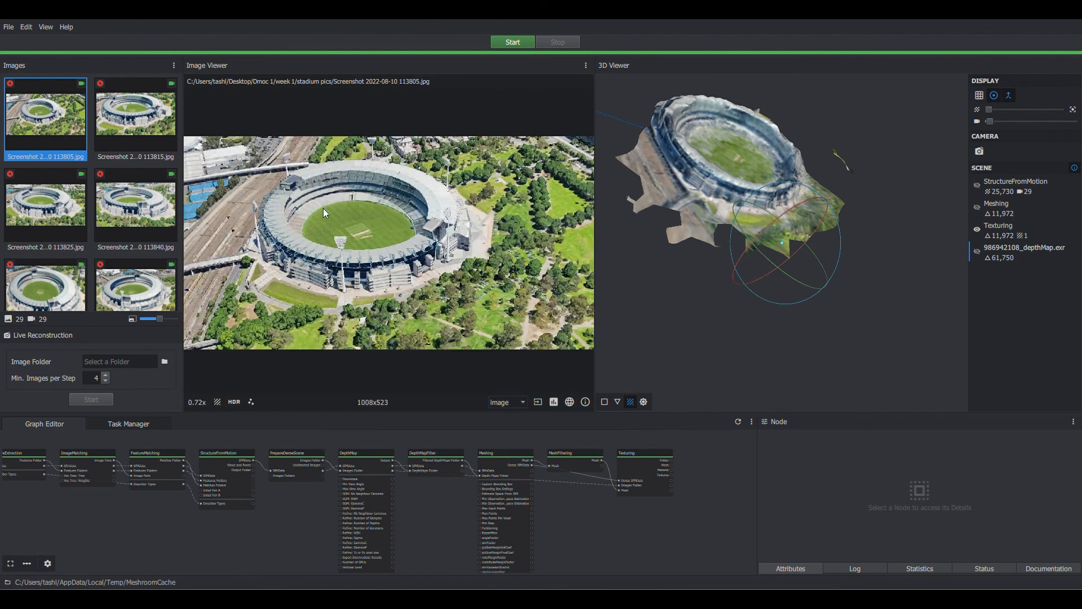
# - Examine the stadium mesh in solid, wireframe and spherical-harmonics shading, using the Normals option to inspect its surface from another angle
pyautogui.click(607, 402)
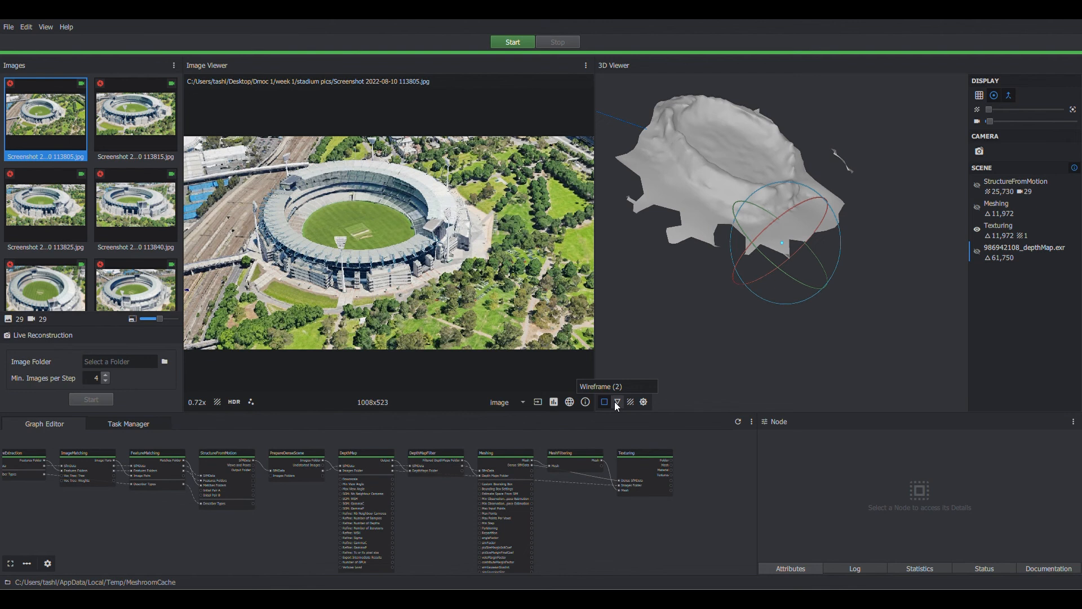
pyautogui.click(616, 401)
pyautogui.click(644, 402)
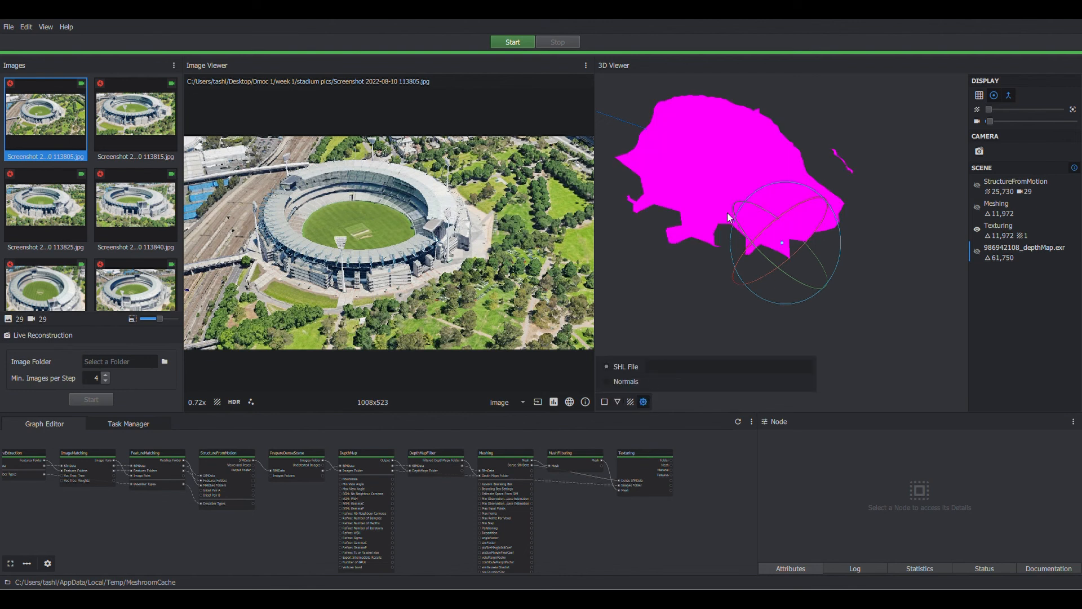
pyautogui.click(617, 382)
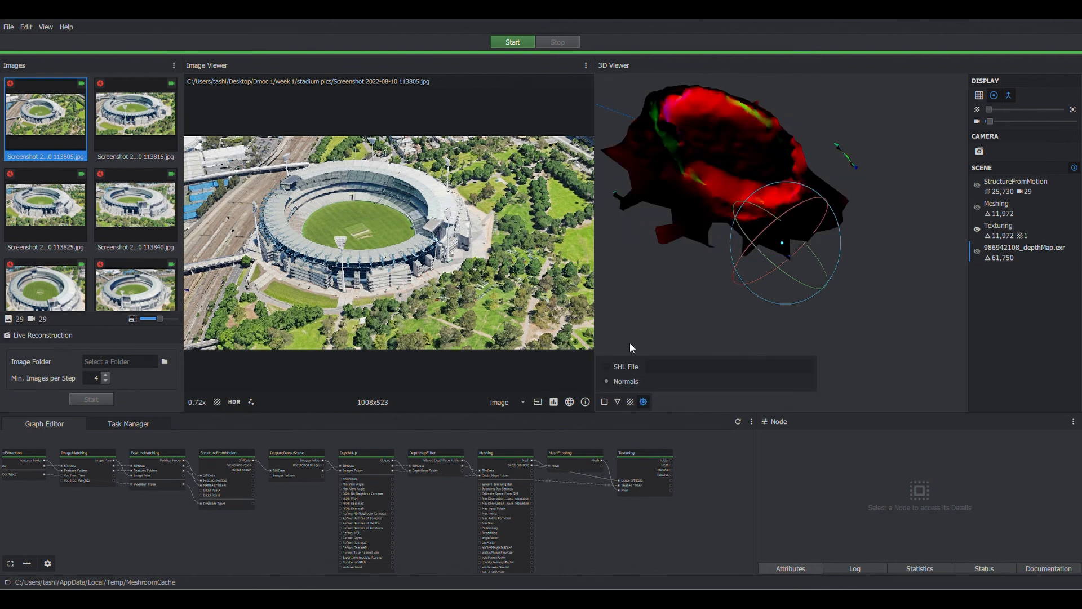
pyautogui.moveTo(729, 216)
pyautogui.mouseDown()
pyautogui.moveTo(726, 171)
pyautogui.moveTo(689, 127)
pyautogui.moveTo(732, 209)
pyautogui.moveTo(664, 187)
pyautogui.moveTo(602, 148)
pyautogui.moveTo(715, 89)
pyautogui.moveTo(833, 94)
pyautogui.moveTo(812, 129)
pyautogui.moveTo(705, 207)
pyautogui.moveTo(733, 203)
pyautogui.moveTo(746, 163)
pyautogui.moveTo(721, 225)
pyautogui.mouseUp()
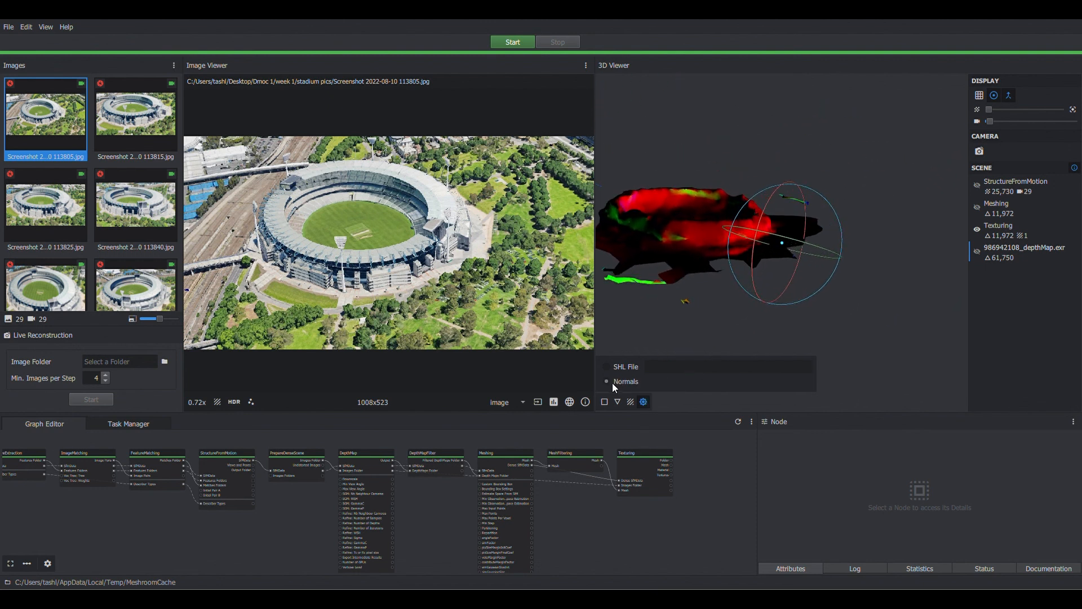
# - Set the spherical-harmonics shading back to SHL File, view the mesh as wireframe, and return the stadium to textured rendering
pyautogui.click(608, 367)
pyautogui.scroll(-3, 715, 235)
pyautogui.click(618, 401)
pyautogui.click(630, 401)
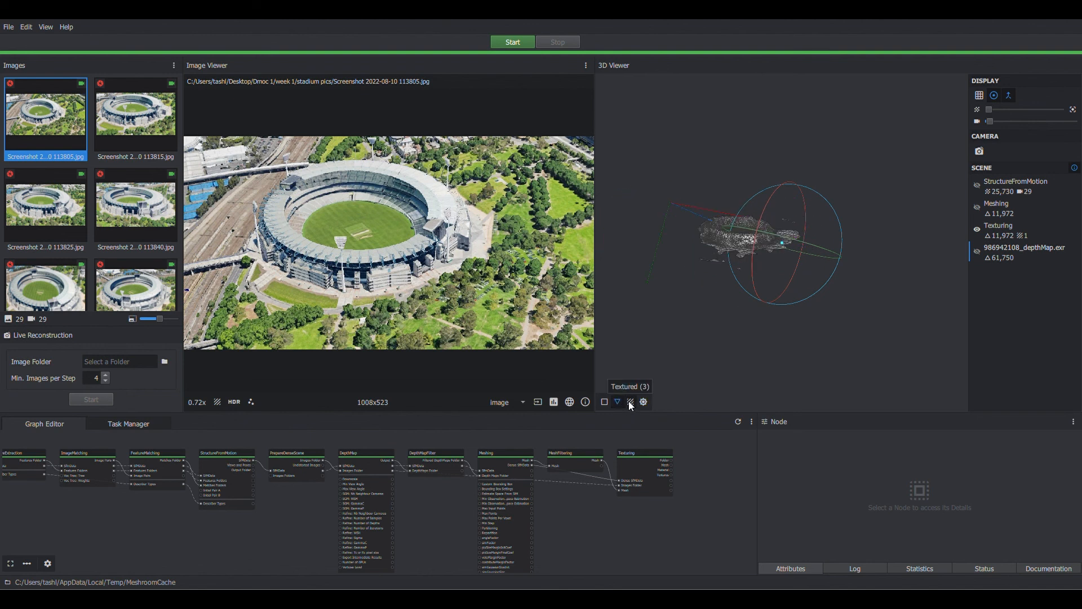
pyautogui.scroll(3, 766, 208)
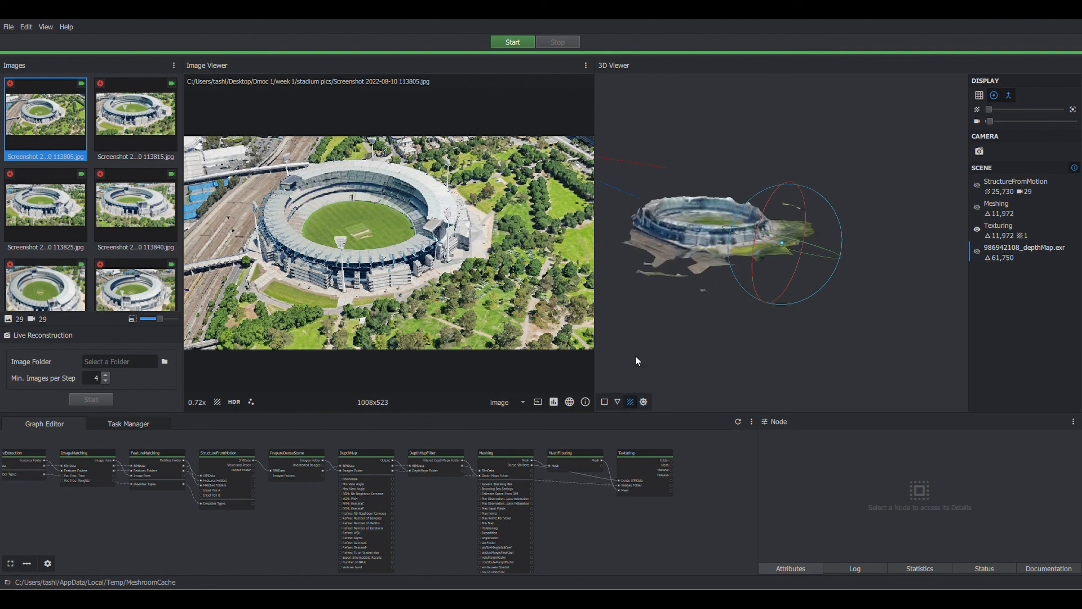
pyautogui.scroll(3, 643, 185)
# - Select the Texturing result in the scene to show its node attributes and examine the textured stadium model
pyautogui.click(1003, 225)
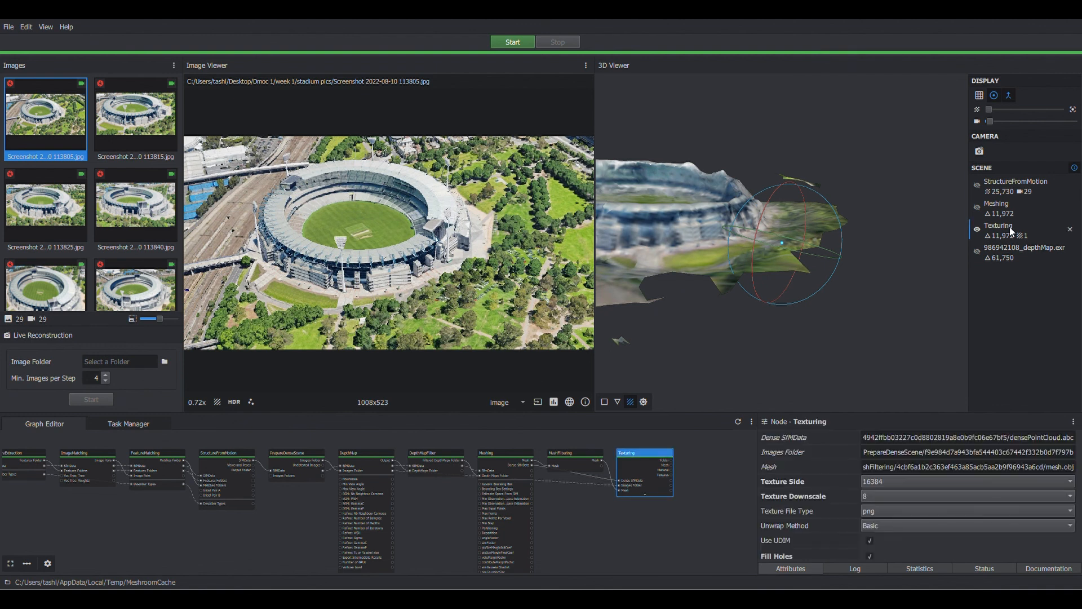
pyautogui.scroll(-3, 694, 217)
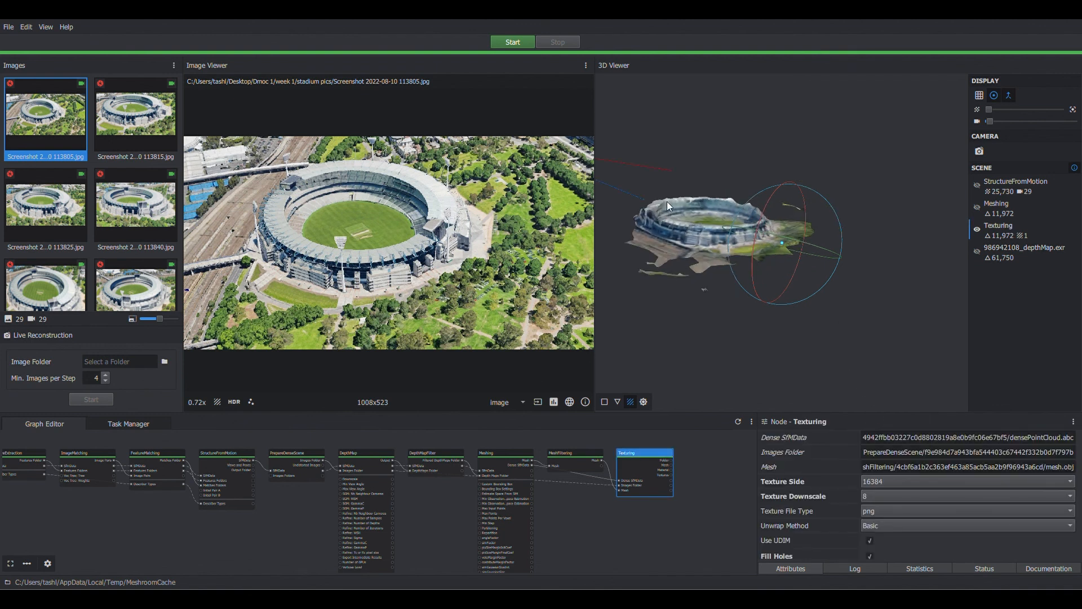
pyautogui.moveTo(713, 228); pyautogui.dragTo(662, 205)
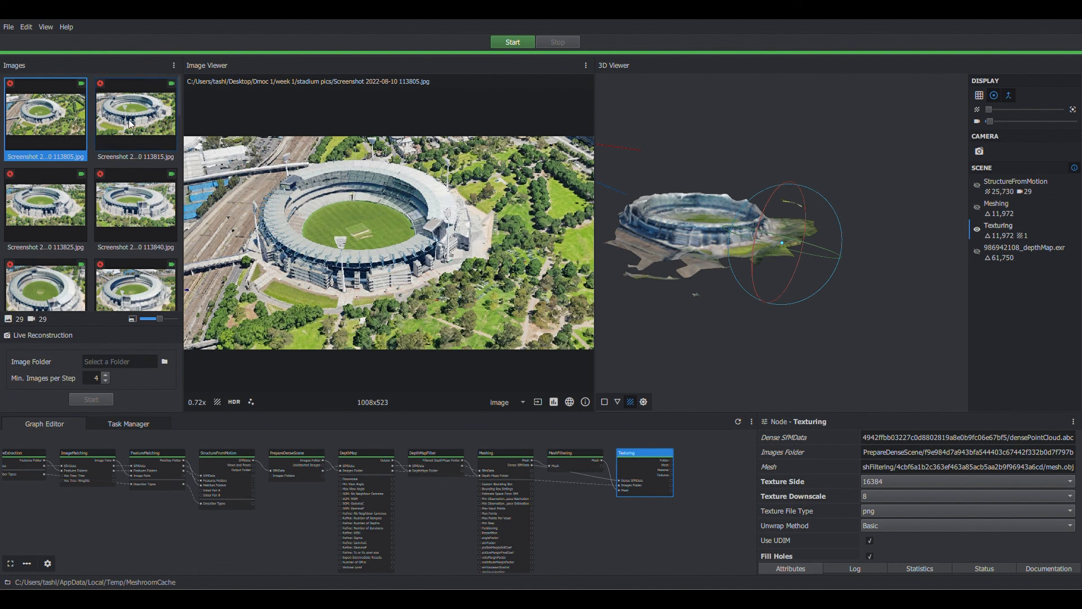
# - Save the project as a new file in the week 1 folder inside dmoc 1 on the desktop
pyautogui.click(8, 27)
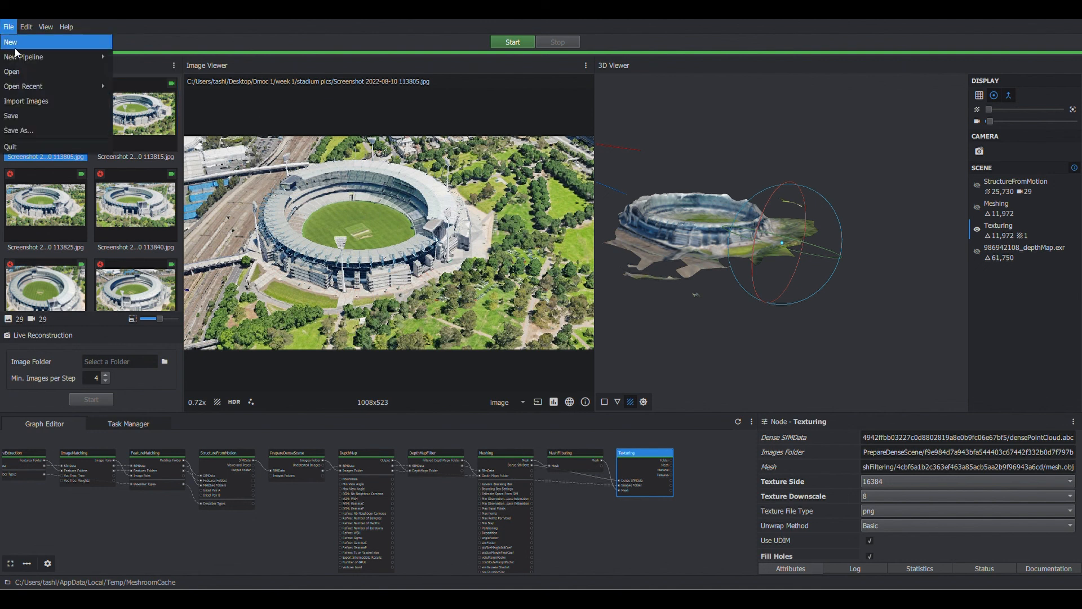
pyautogui.click(18, 127)
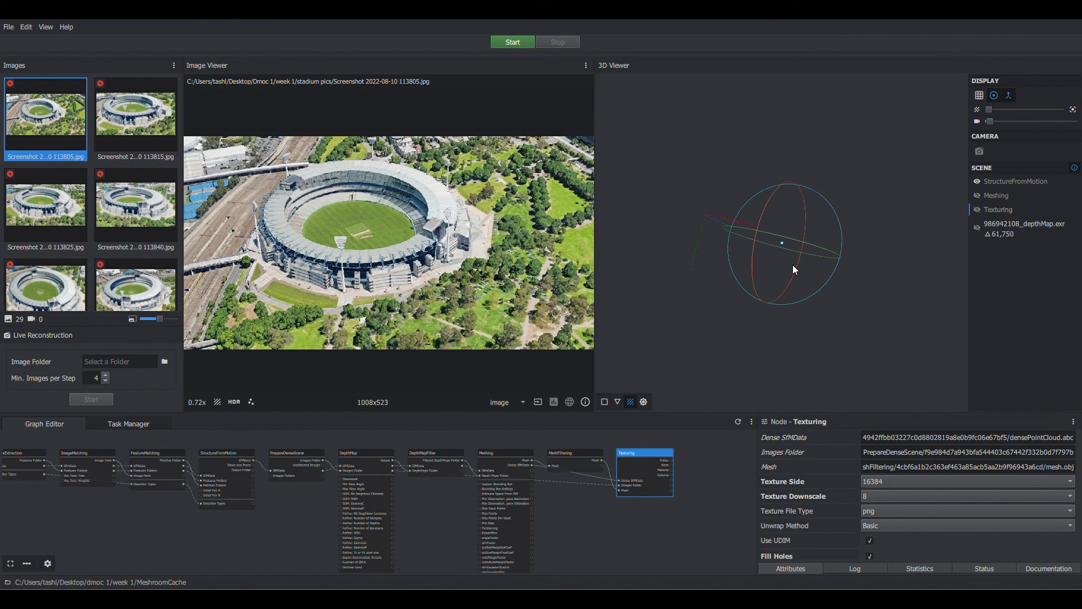